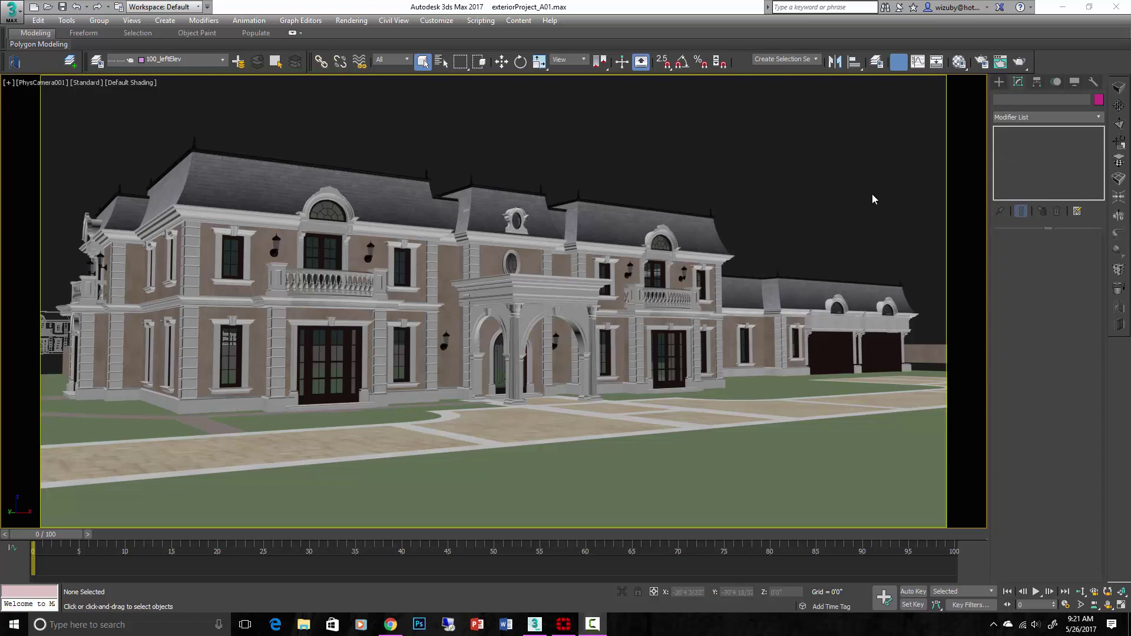
- Open Render Setup on the V-Ray tab and expand the Global switches rollout
left_click(979, 61)
left_click(607, 219)
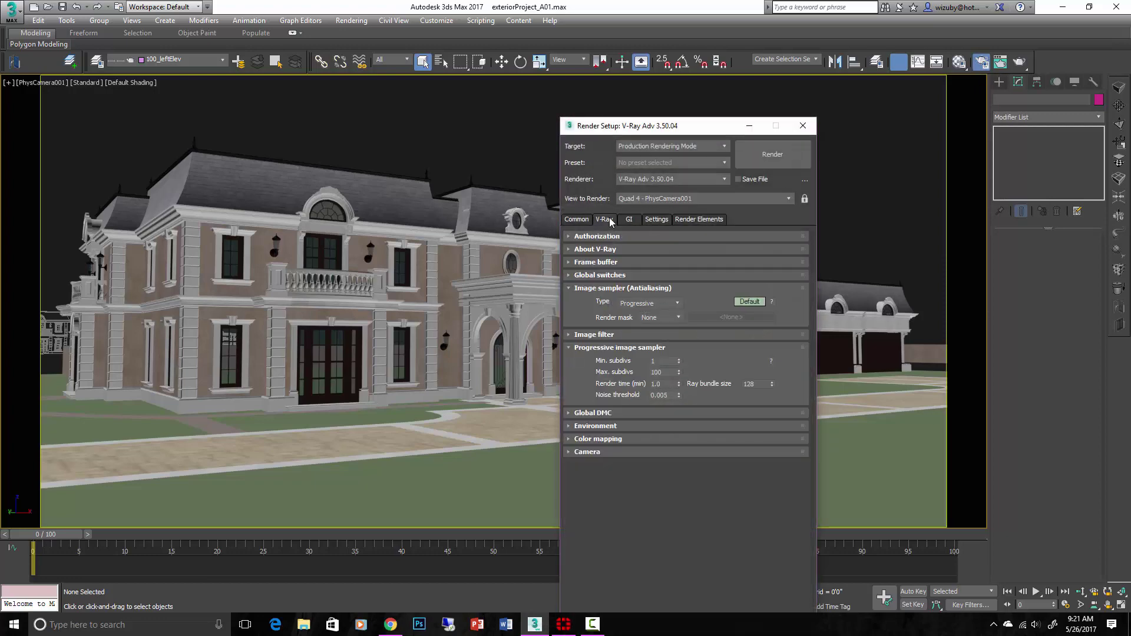
left_click(604, 287)
left_click(600, 275)
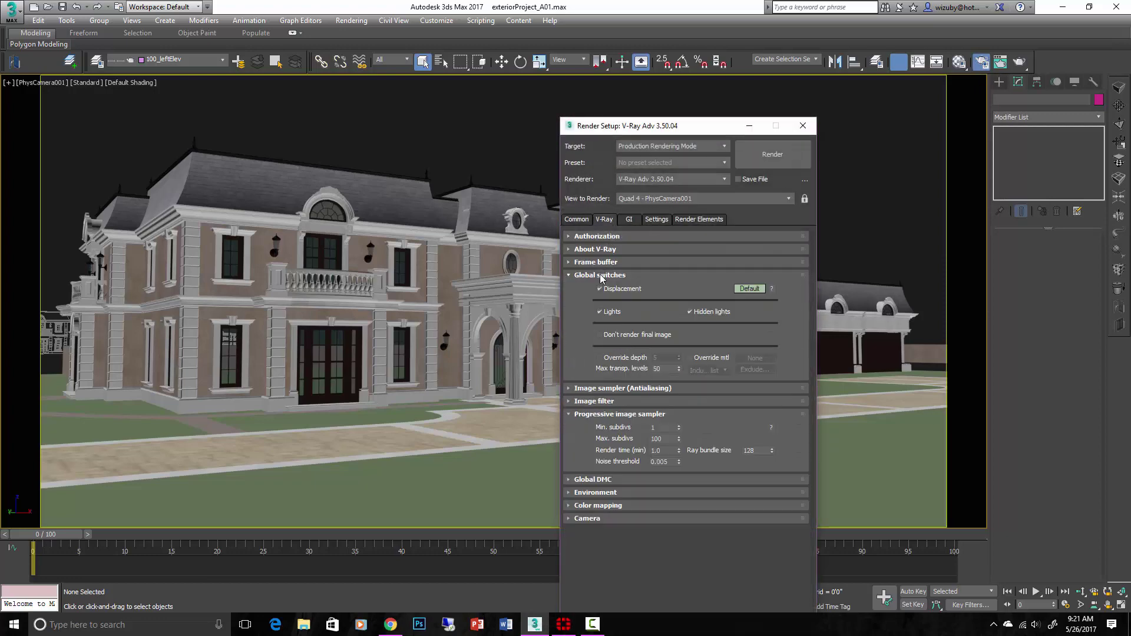
- Switch all V-Ray settings to Expert level from the Global switches level menu
right_click(754, 289)
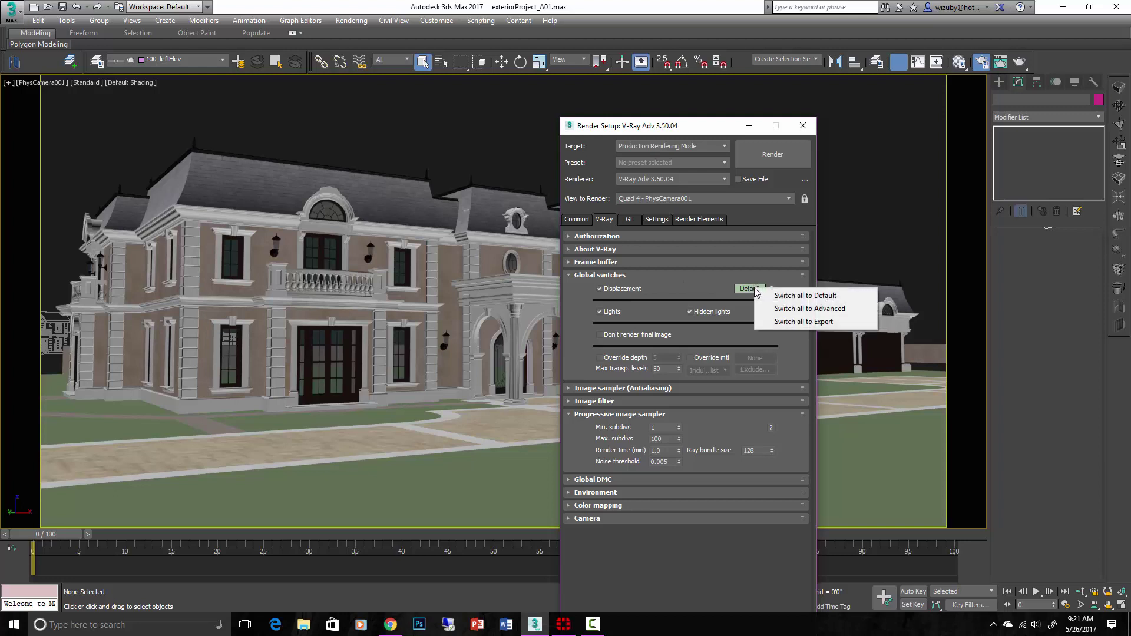
left_click(723, 293)
left_click(743, 290)
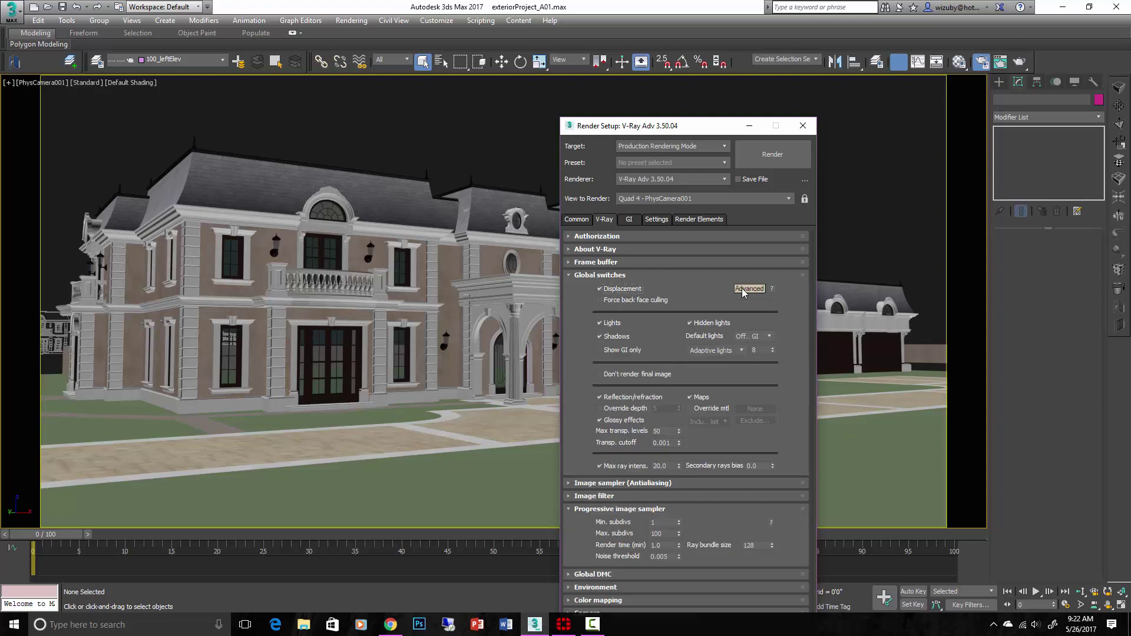
left_click(746, 289)
left_click(747, 290)
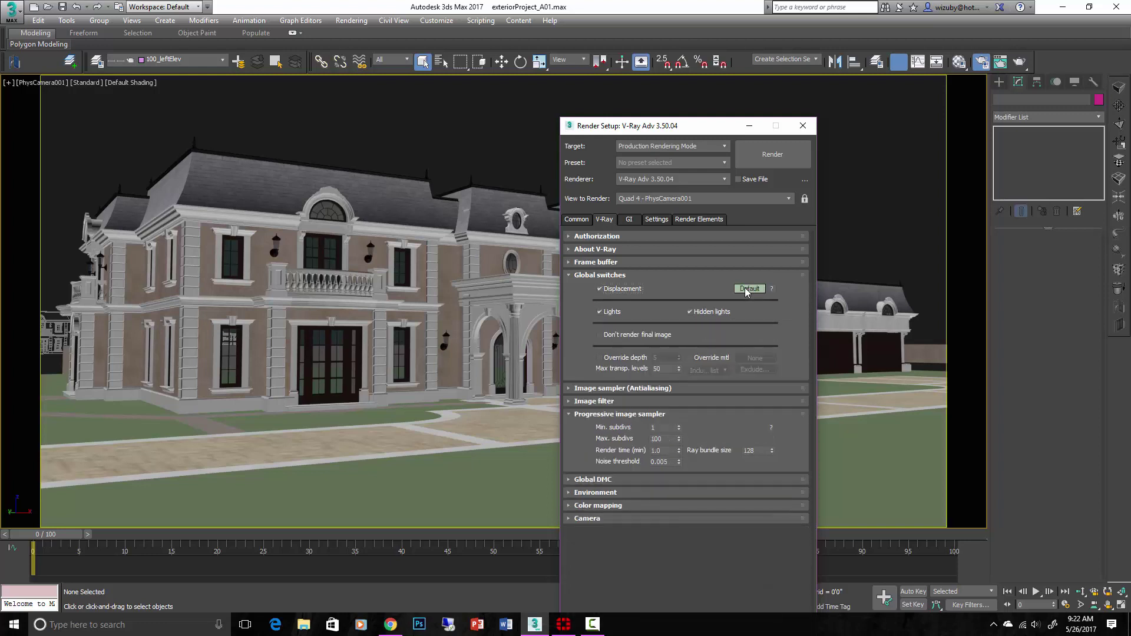
right_click(746, 289)
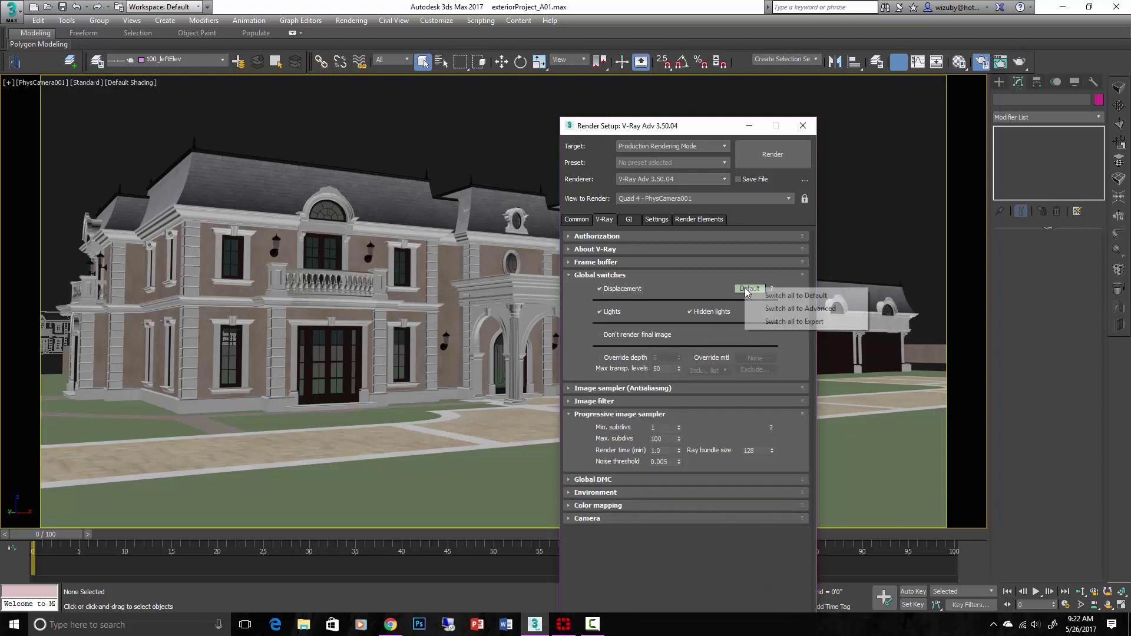
left_click(782, 323)
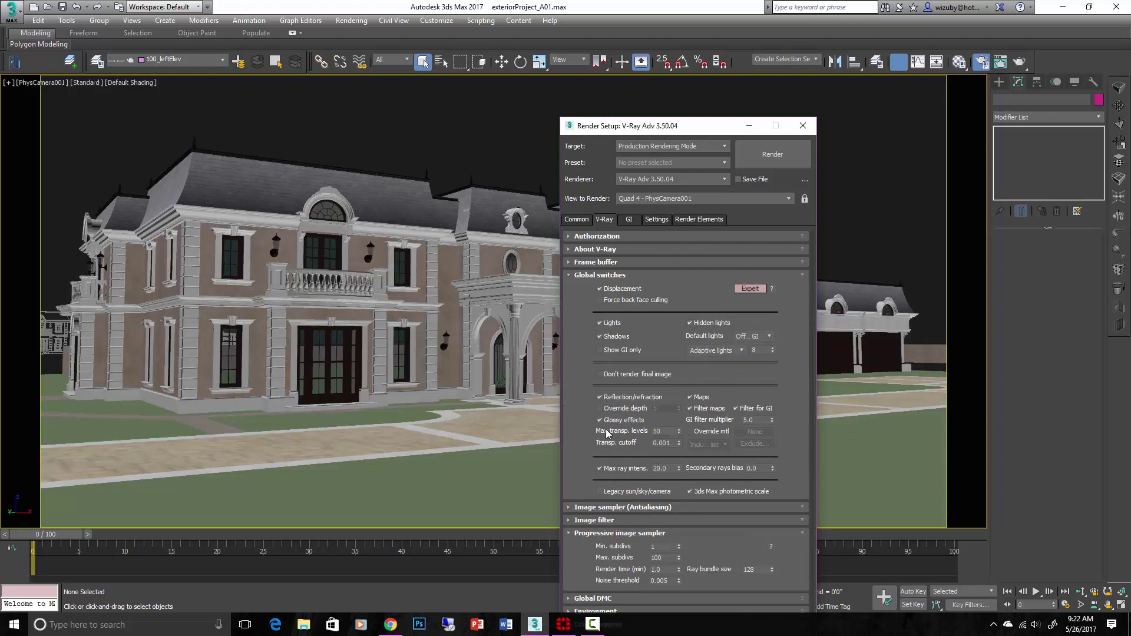
- Enable Override mtl in the V-Ray Global switches
left_click(570, 278)
left_click(570, 278)
left_click(690, 431)
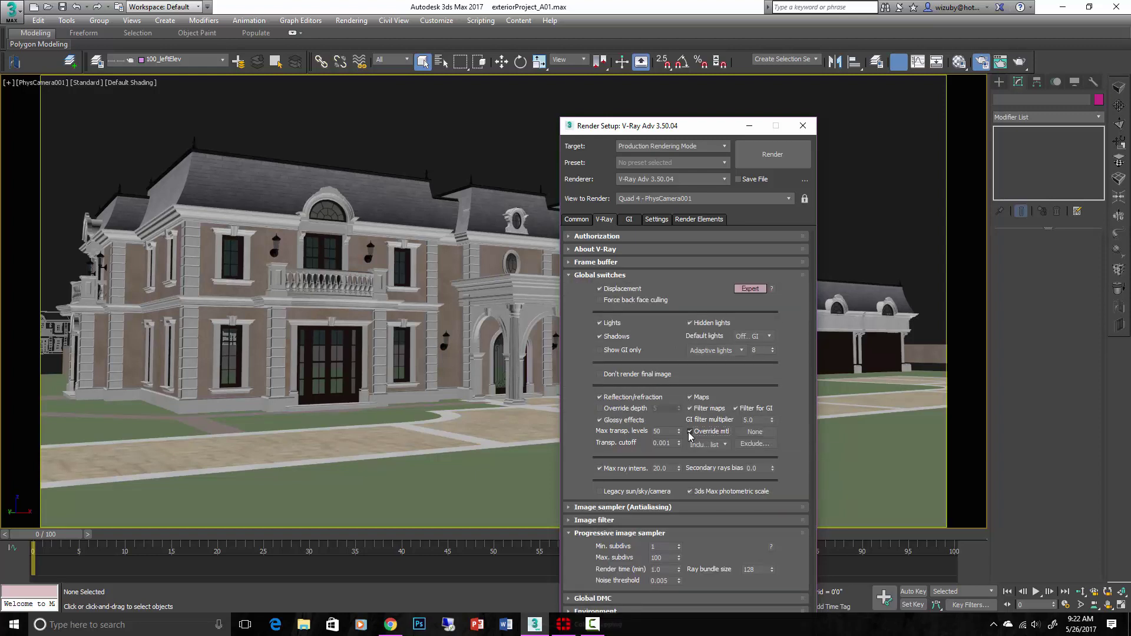
left_click(752, 432)
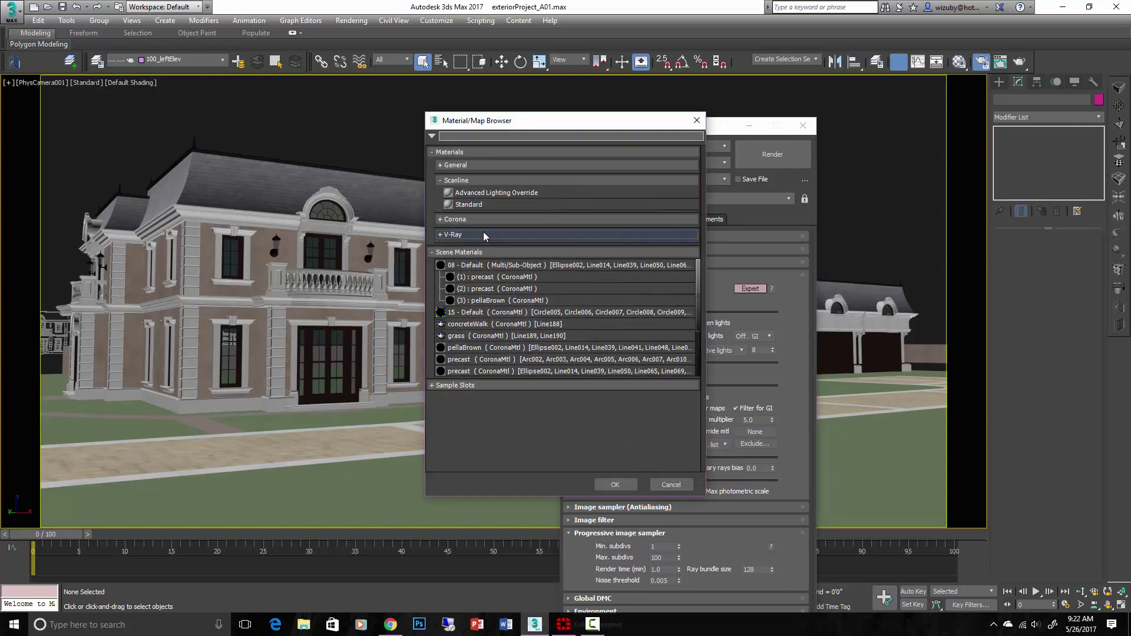
left_click(671, 484)
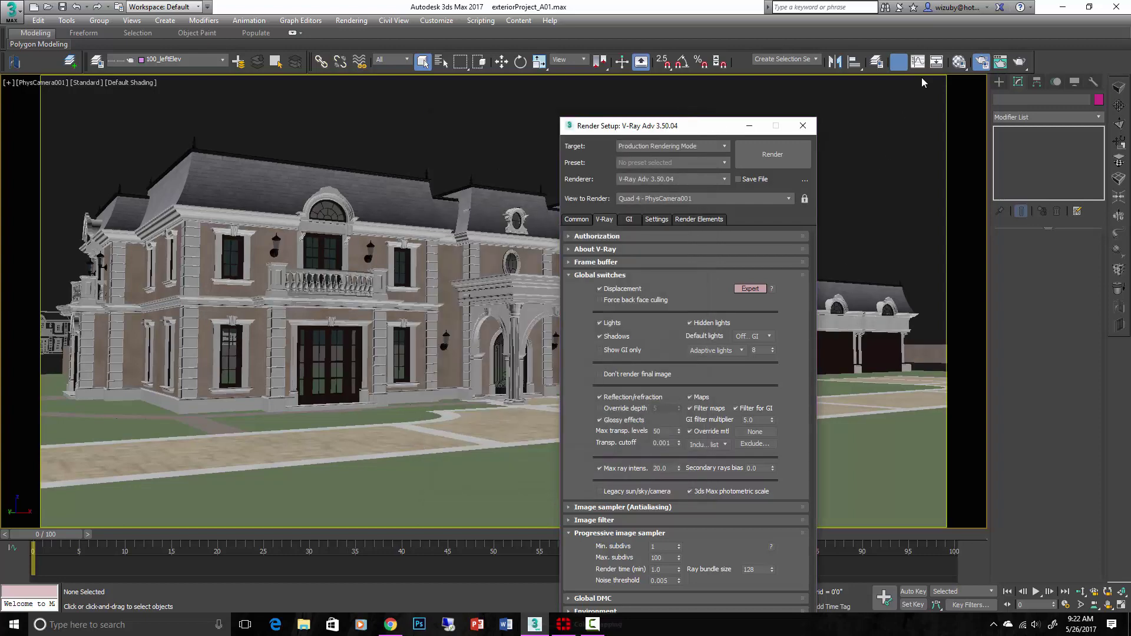
- Convert Material Editor slot 19 - Default into a VRayMtl
left_click(959, 62)
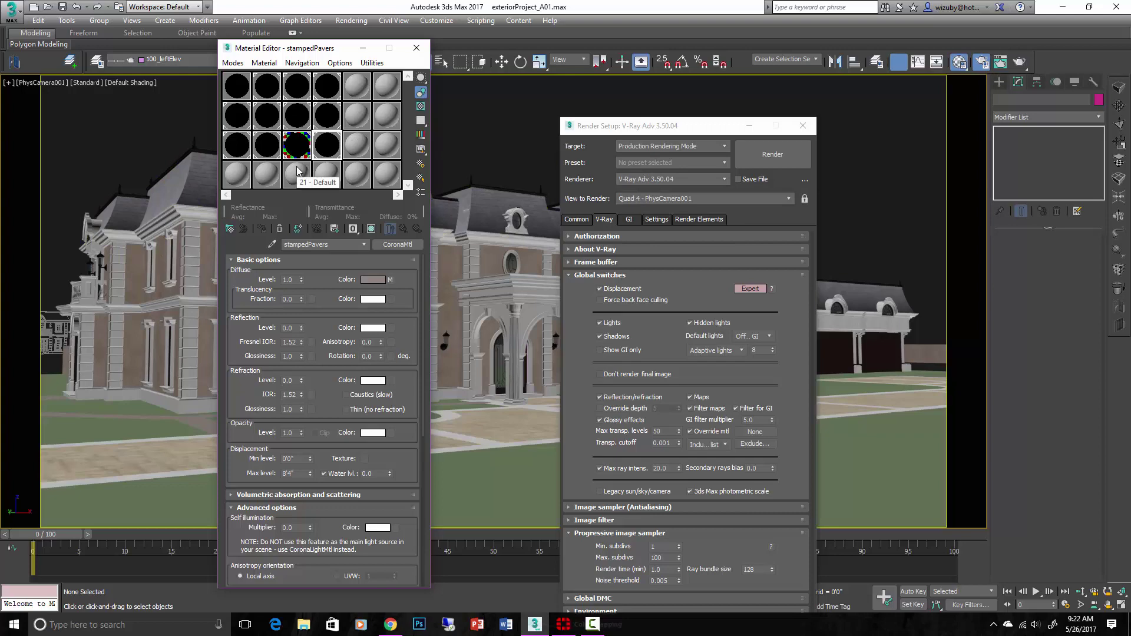
left_click(236, 175)
left_click(412, 244)
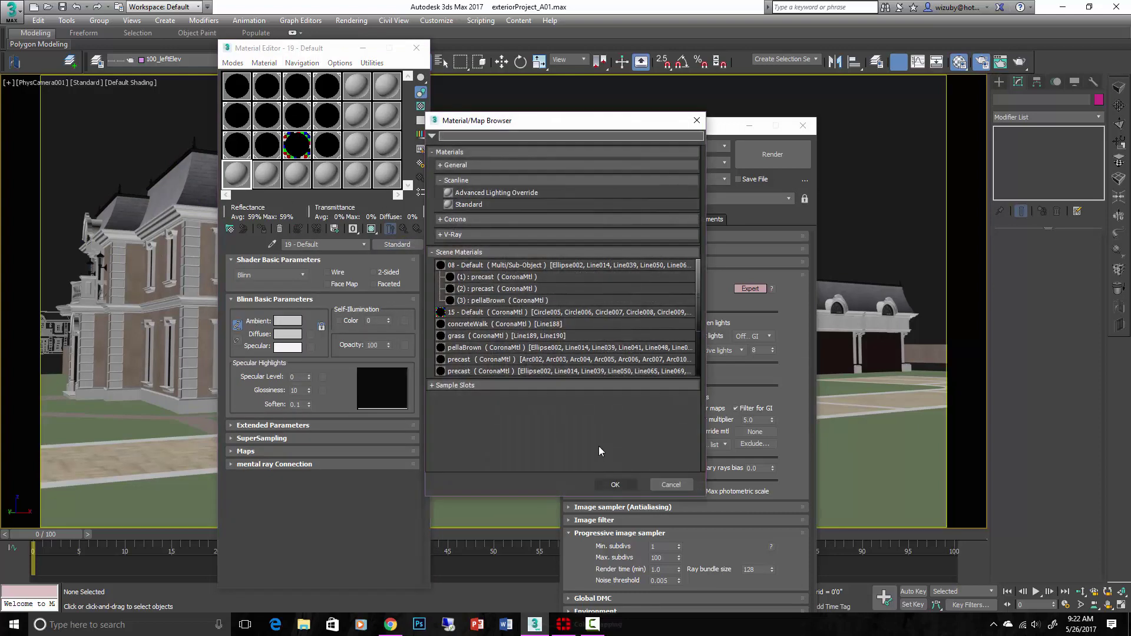
left_click(456, 236)
double_click(474, 377)
double_click(474, 377)
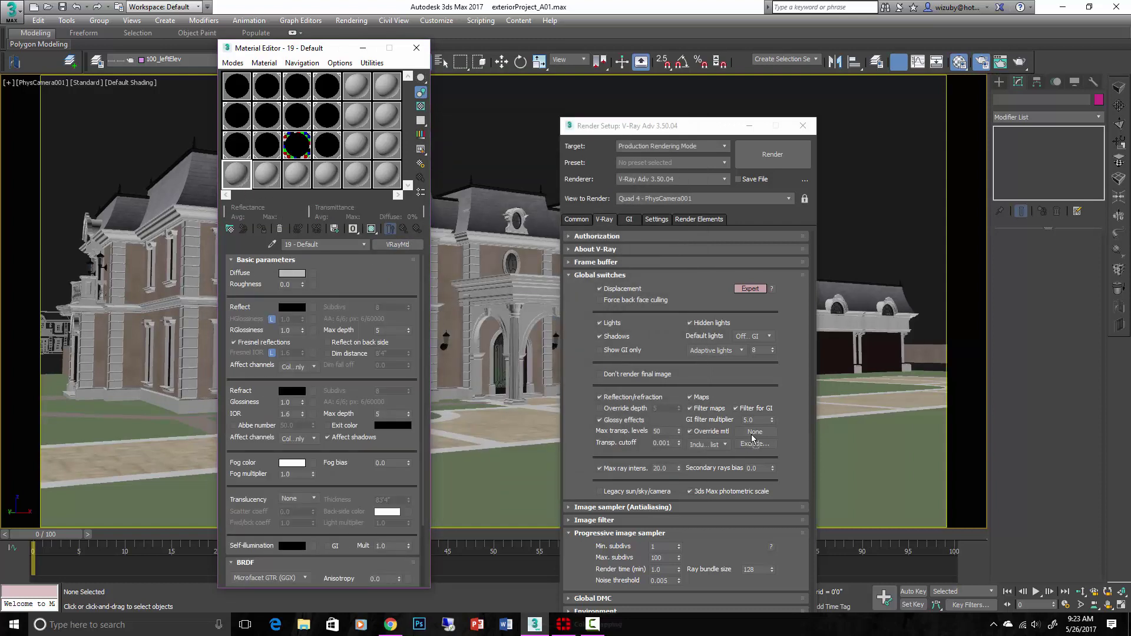
- Instance the new VRayMtl onto the Override mtl button and close the Material Editor
left_click_drag(753, 430, 754, 433)
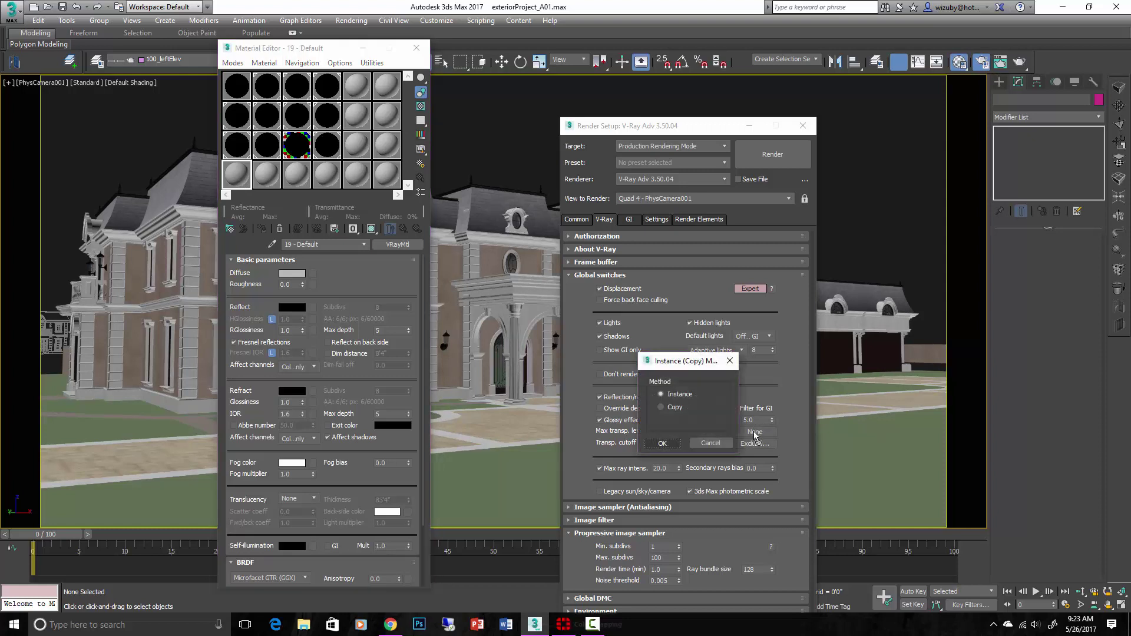
left_click(662, 444)
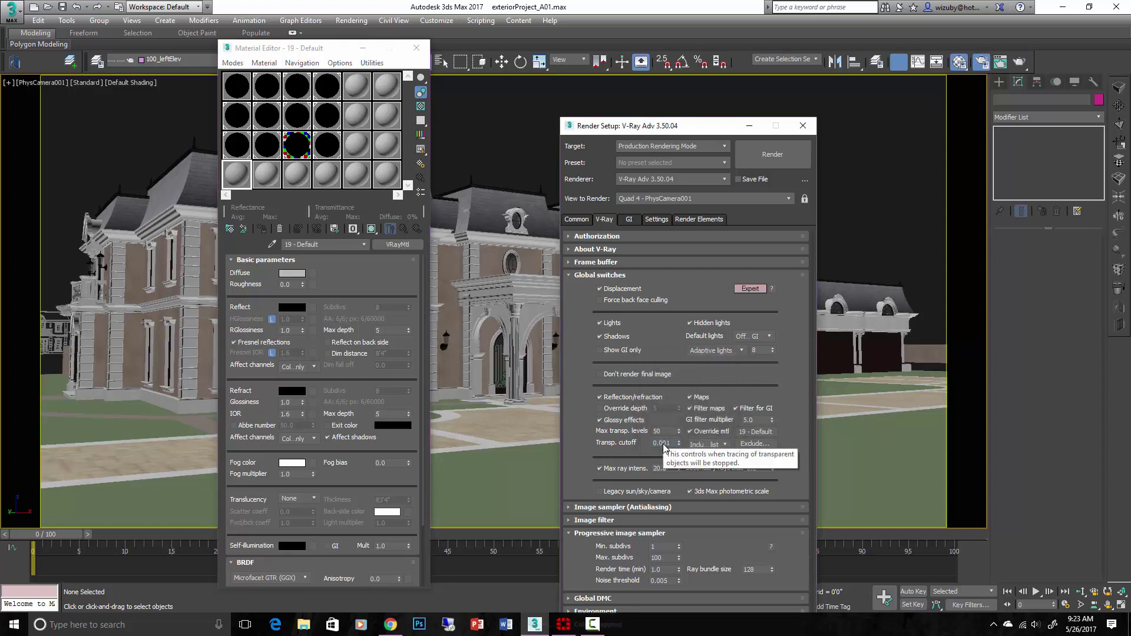
left_click(749, 435)
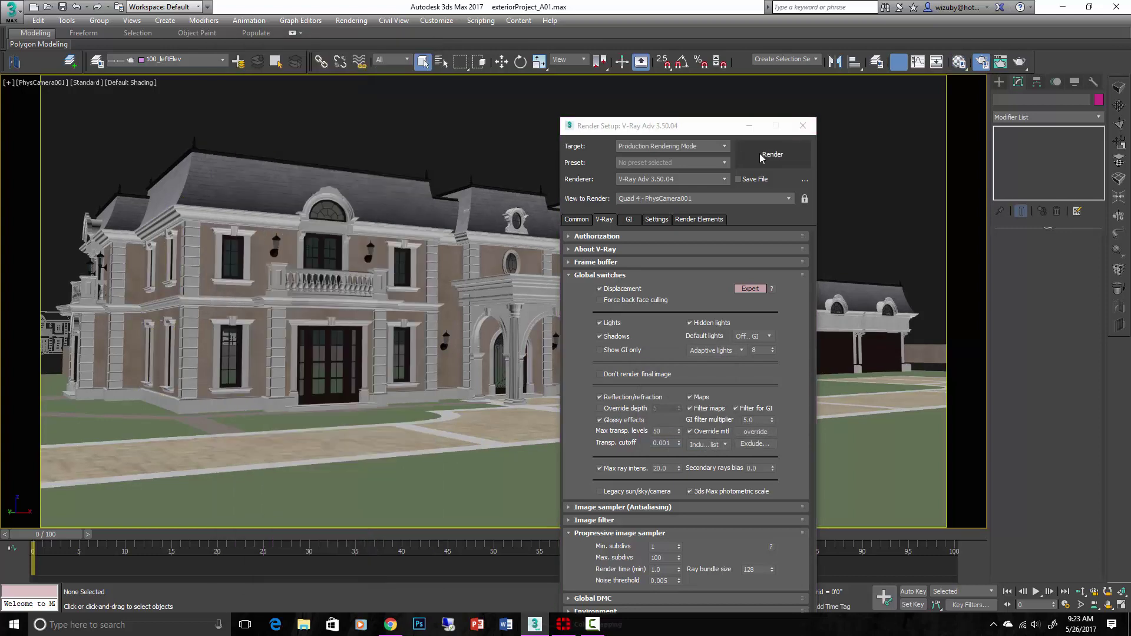
- Test-render the camera view with the clay override, dismiss the save error, and close Render Setup
left_click(761, 156)
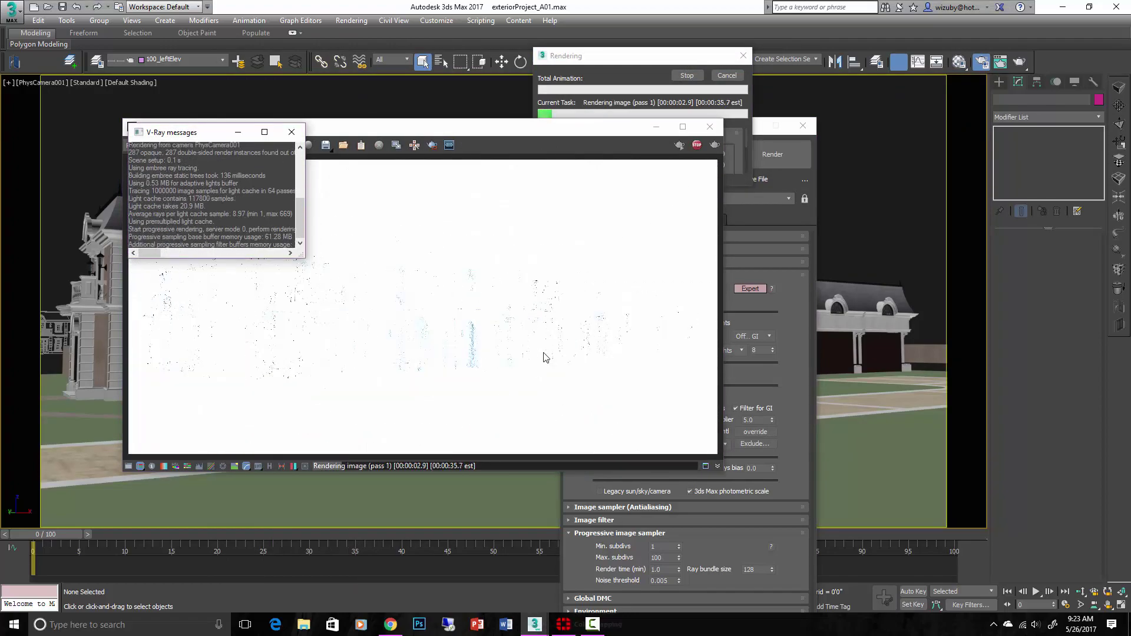
left_click(687, 75)
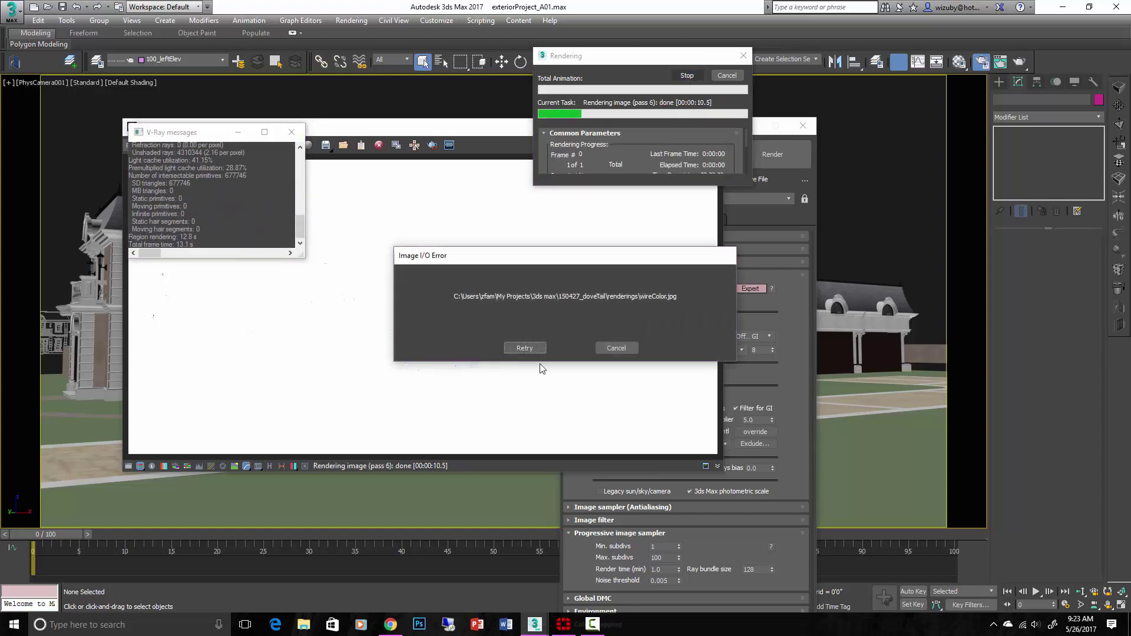
left_click(525, 349)
left_click(808, 127)
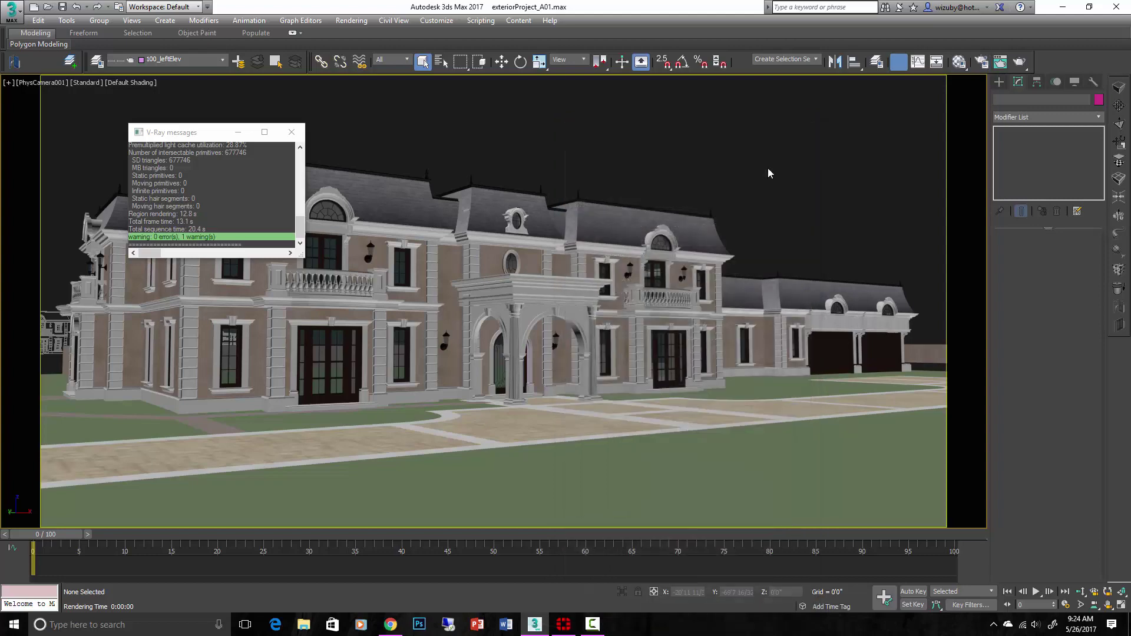
- Switch to a wireframe Top view and frame the whole site
left_click(669, 252)
key("t")
scroll(654, 267, "down", 5)
key("F3")
scroll(667, 323, "down", 5)
middle_click_drag(666, 324, 443, 257)
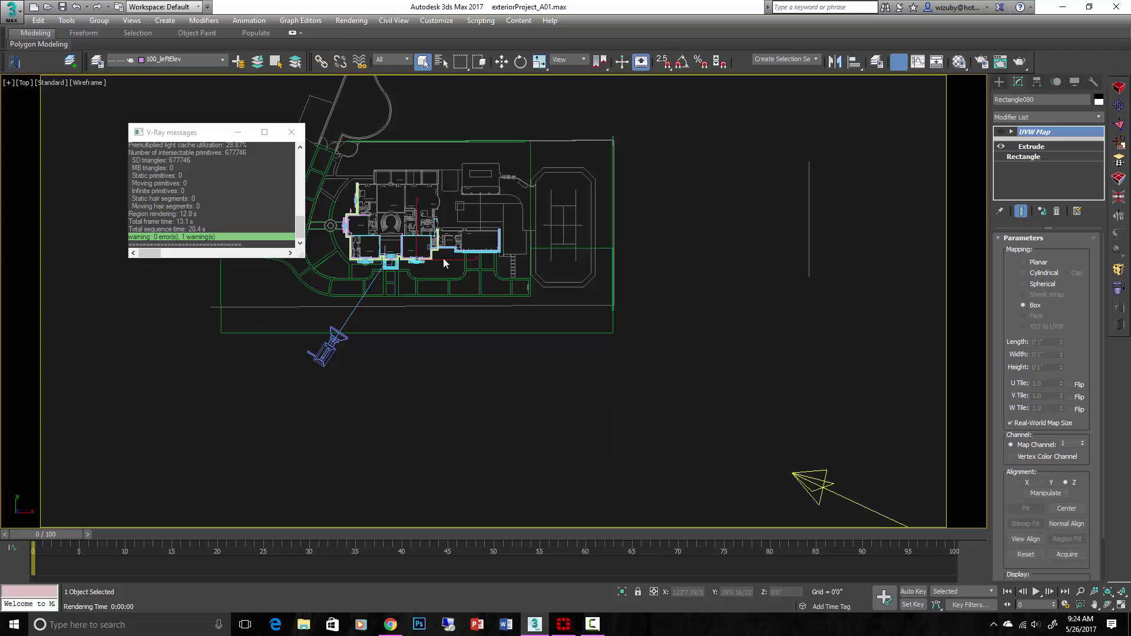
scroll(443, 258, "down", 4)
scroll(690, 389, "up", 3)
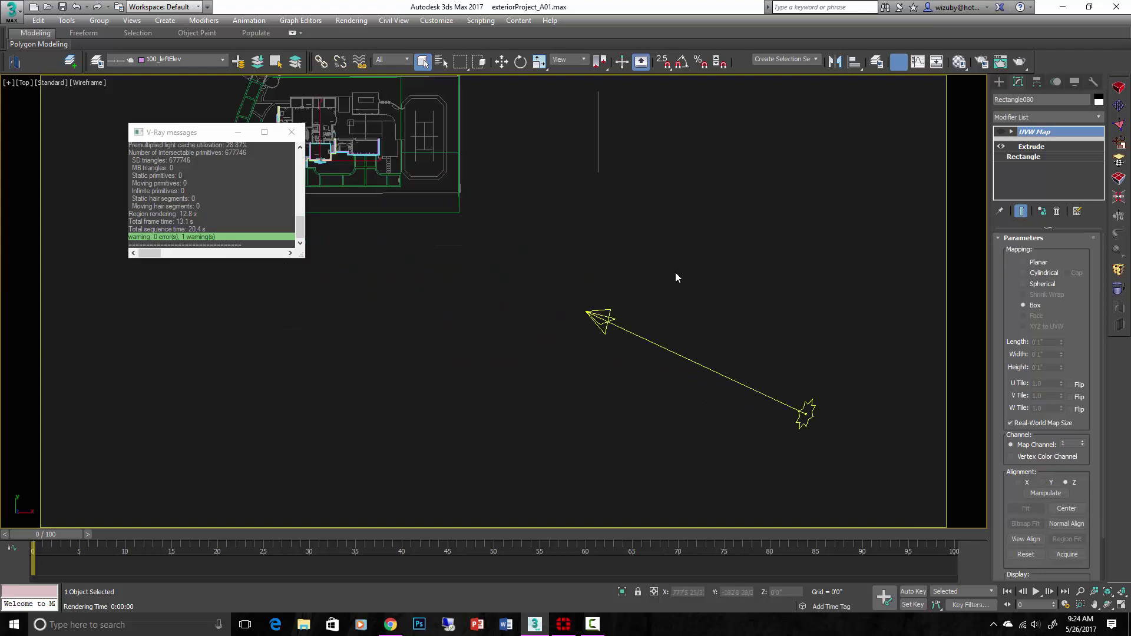
- Select the CoronaSun001 light and delete it
left_click(804, 414)
middle_click_drag(804, 414, 793, 389, "alt")
scroll(728, 411, "up", 3)
scroll(775, 413, "up", 3)
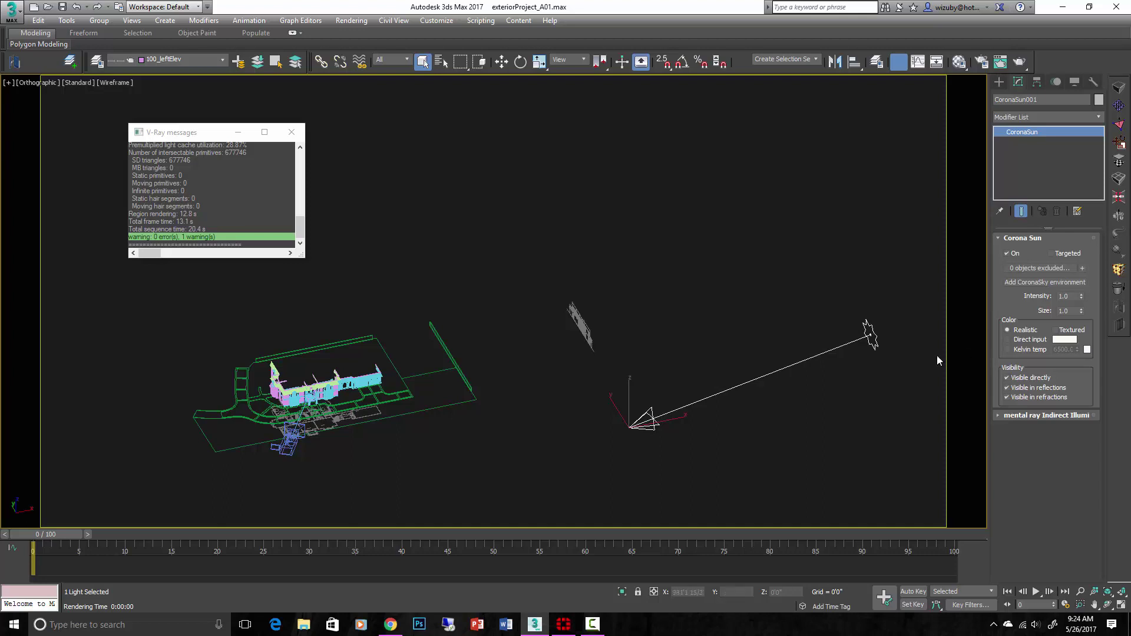
key("Delete")
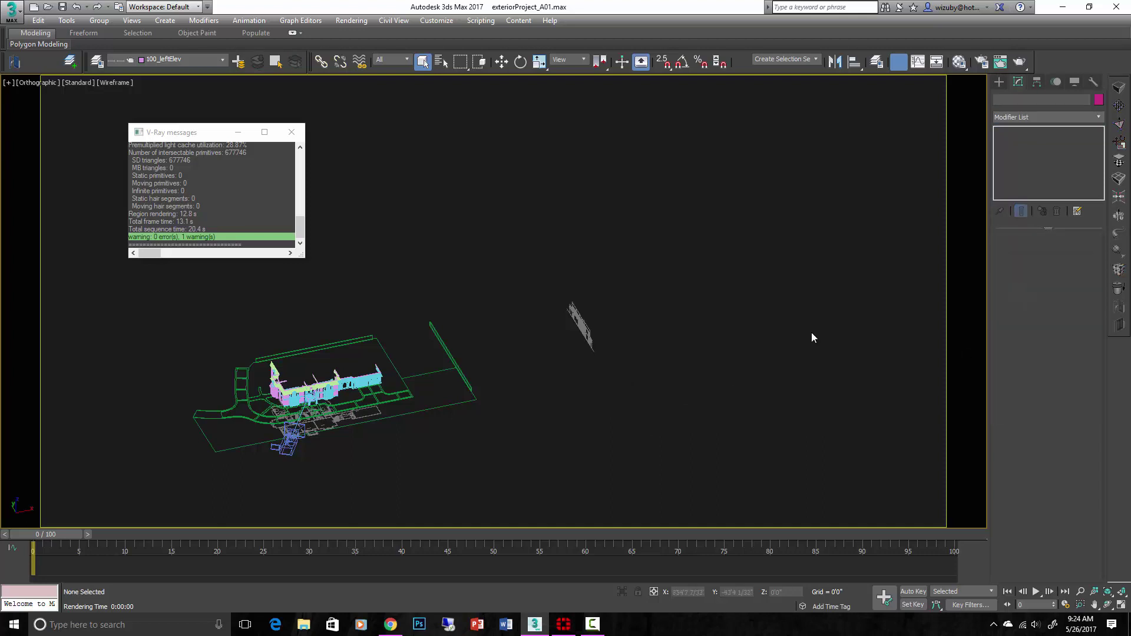
- In the Top view, choose the VRay family of lights in the Create panel
key("t")
left_click(999, 82)
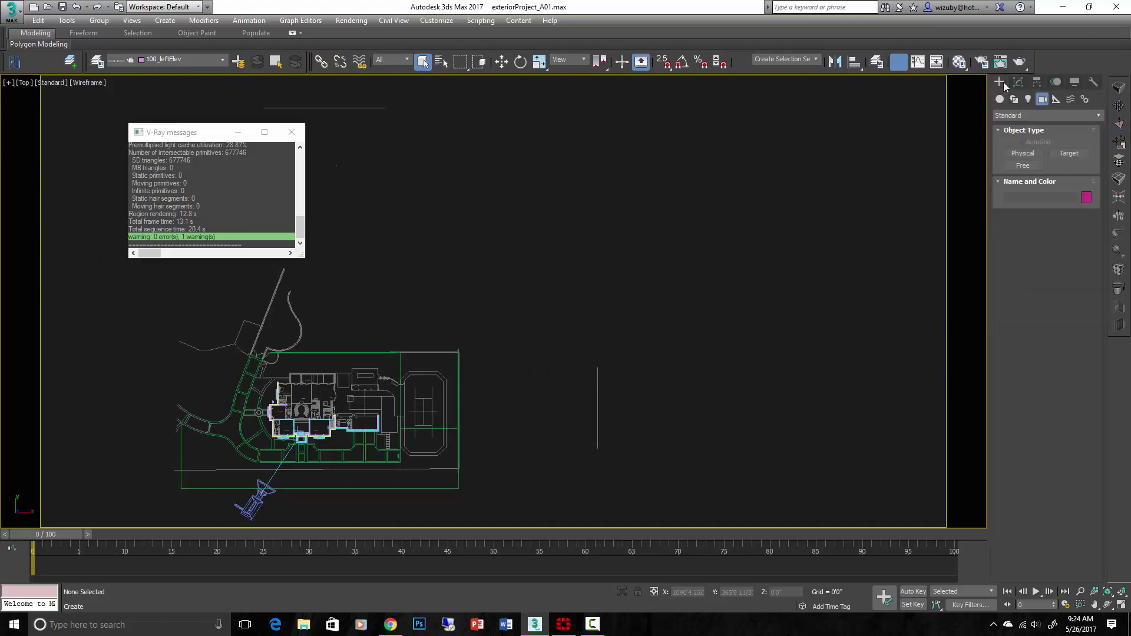
left_click(1028, 99)
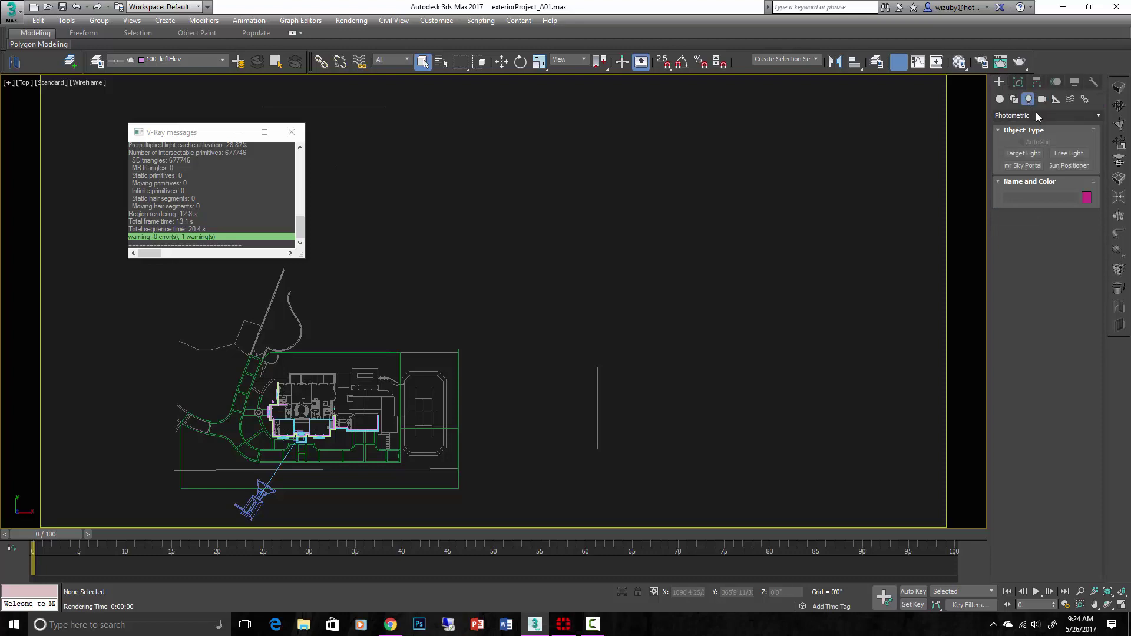
left_click(1038, 115)
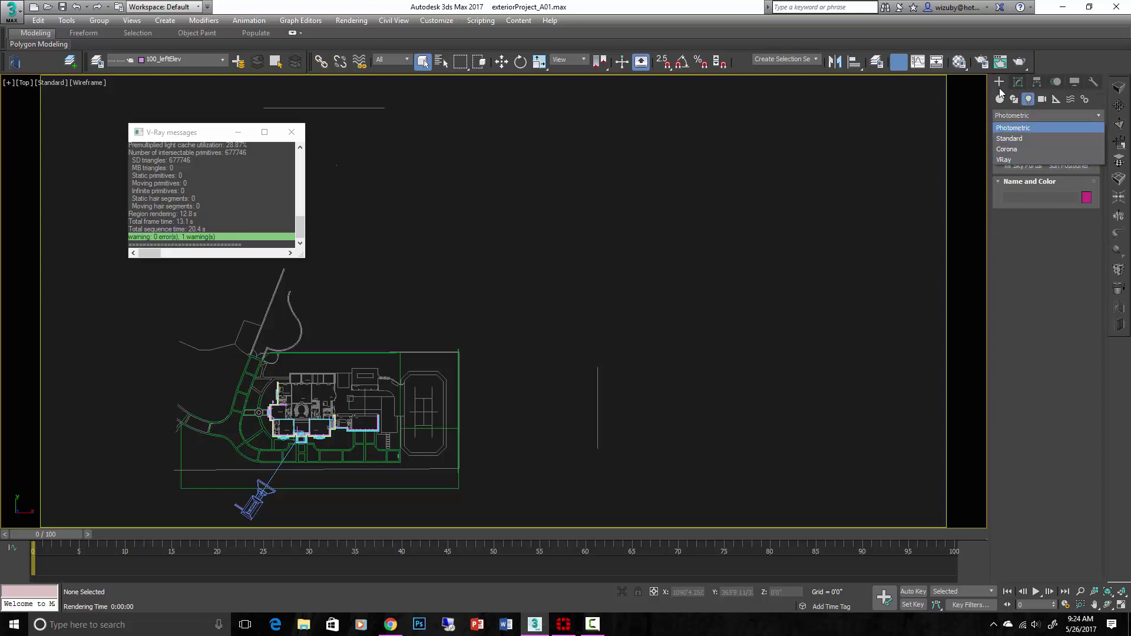
left_click(1028, 99)
left_click(1026, 113)
left_click(1022, 159)
- Place a VRaySun aimed from the lower right at the house, letting VRaySky replace the environment map
left_click(1069, 166)
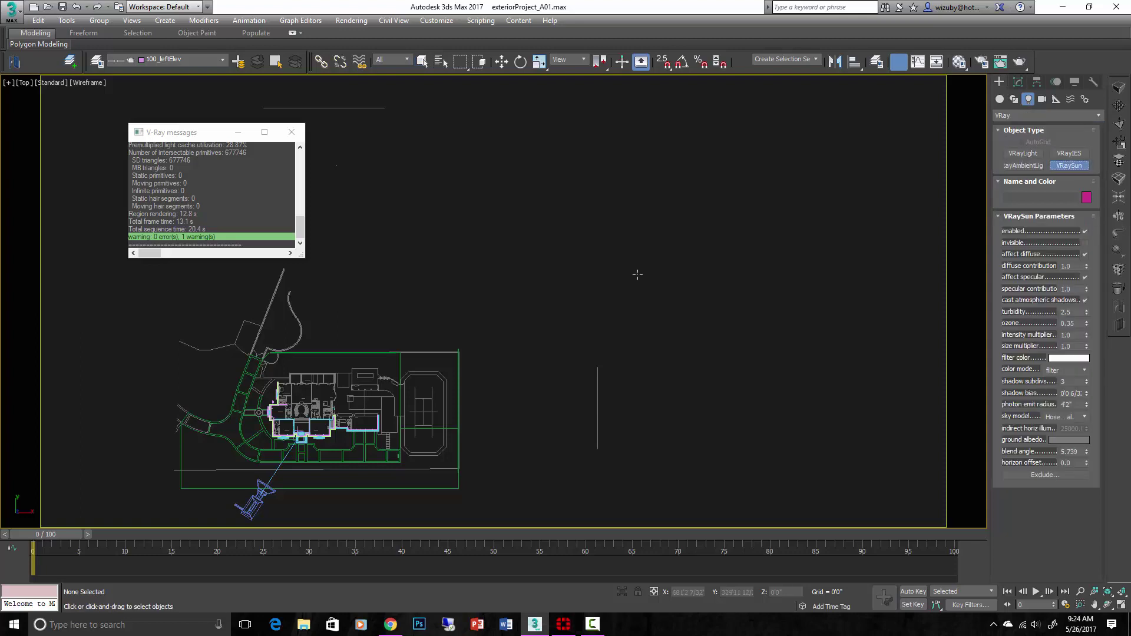
middle_click_drag(488, 357, 618, 251)
left_click_drag(772, 428, 448, 325)
left_click(599, 352)
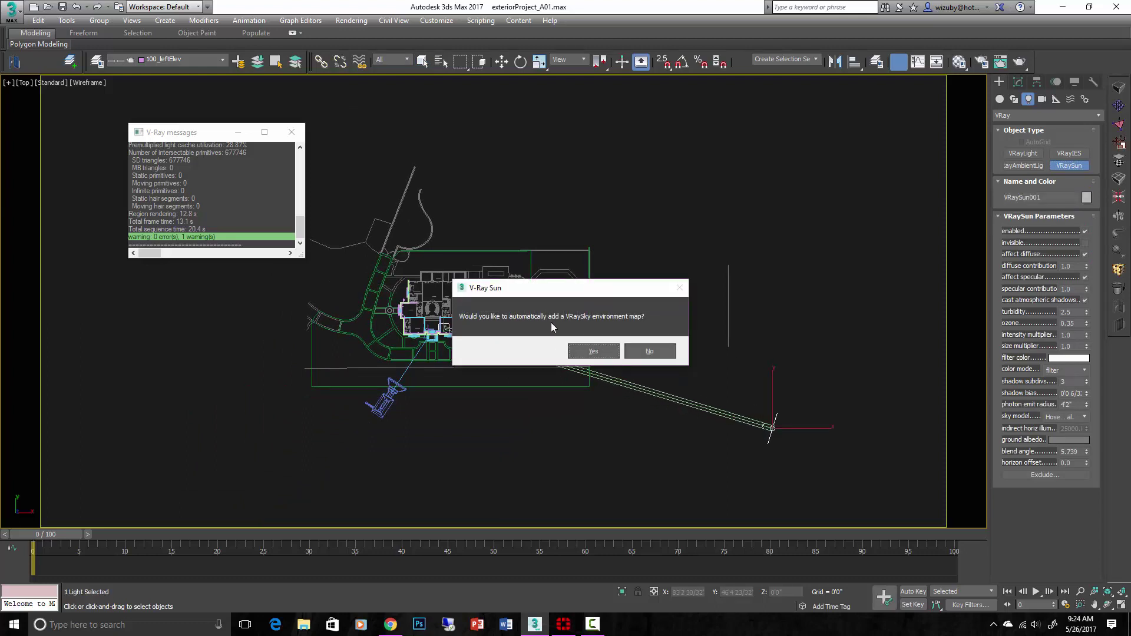
left_click(605, 354)
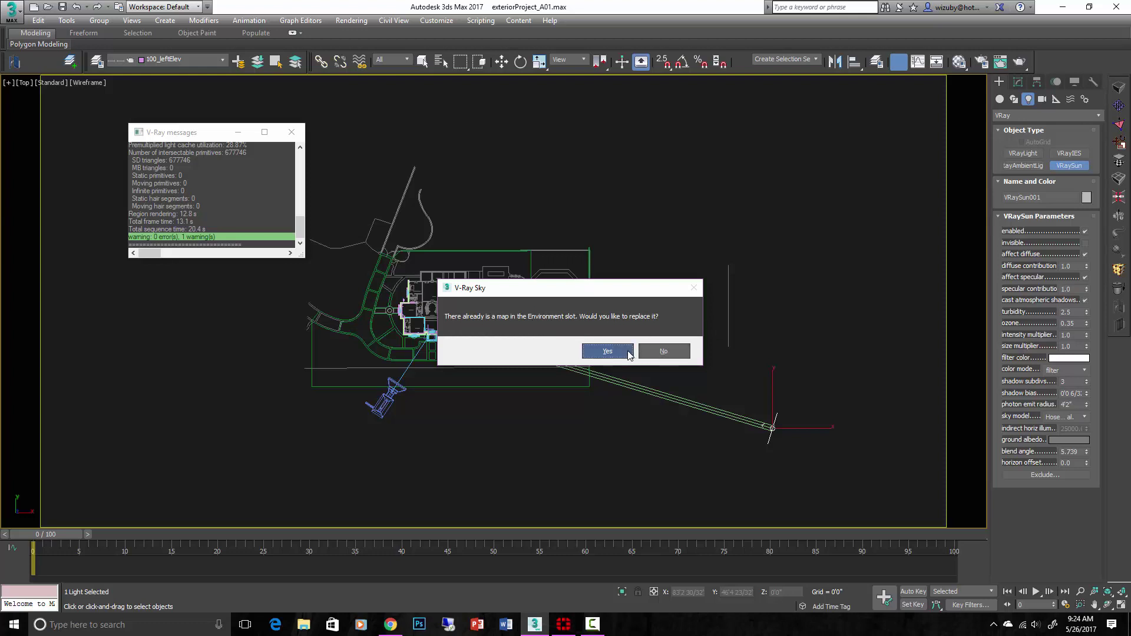
left_click(606, 353)
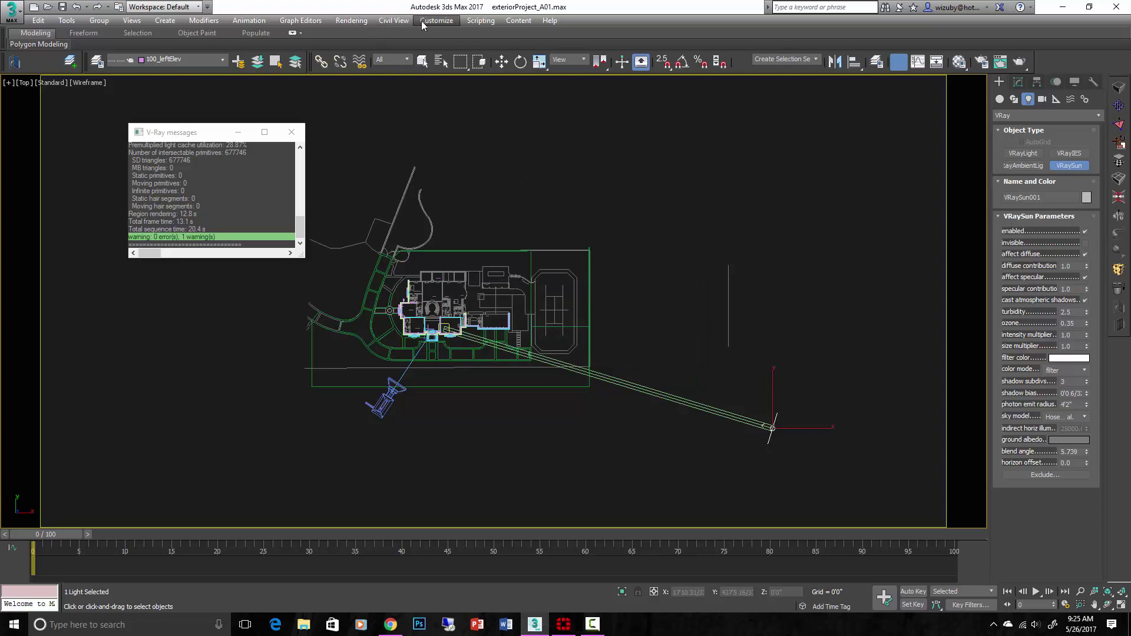
- Open the Environment and Effects settings from the Rendering menu
left_click(352, 22)
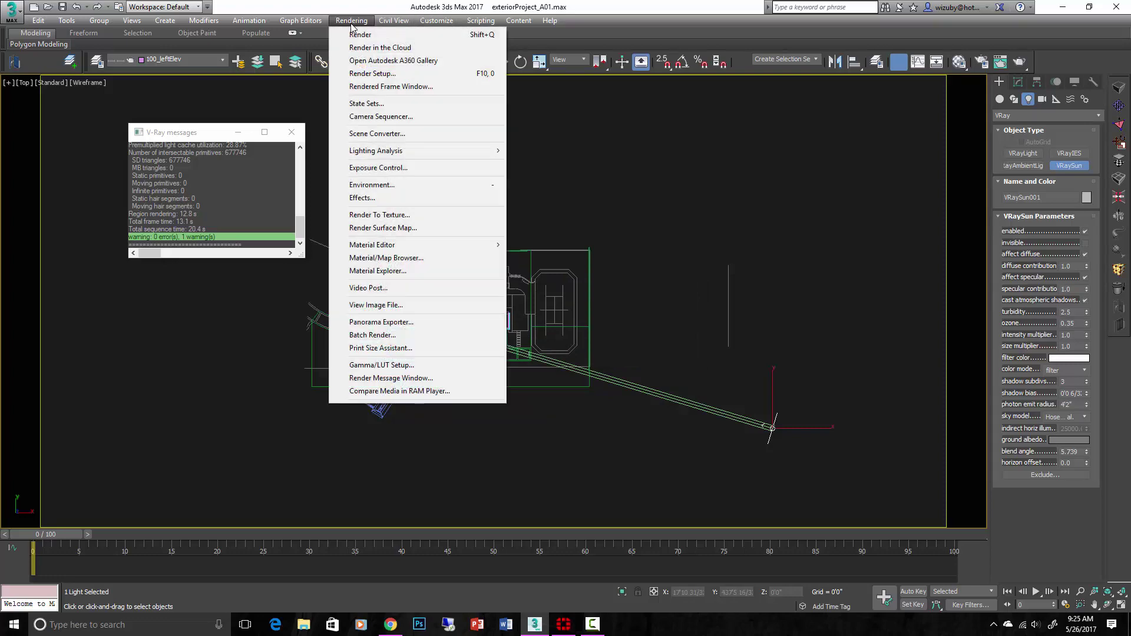
mouse_move(265, 22)
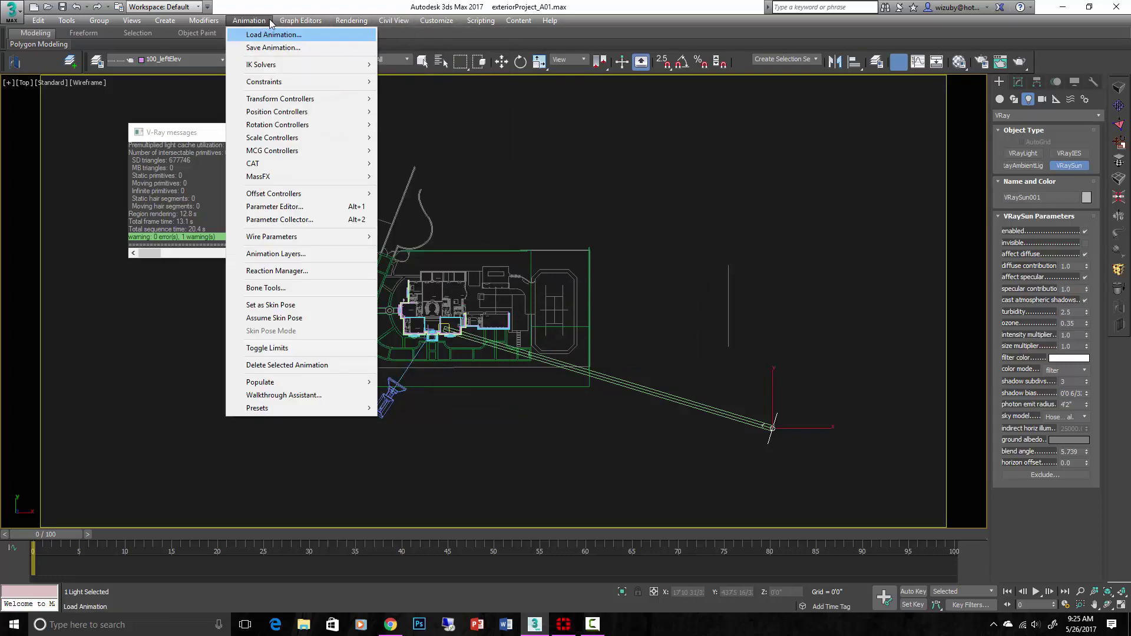
mouse_move(354, 24)
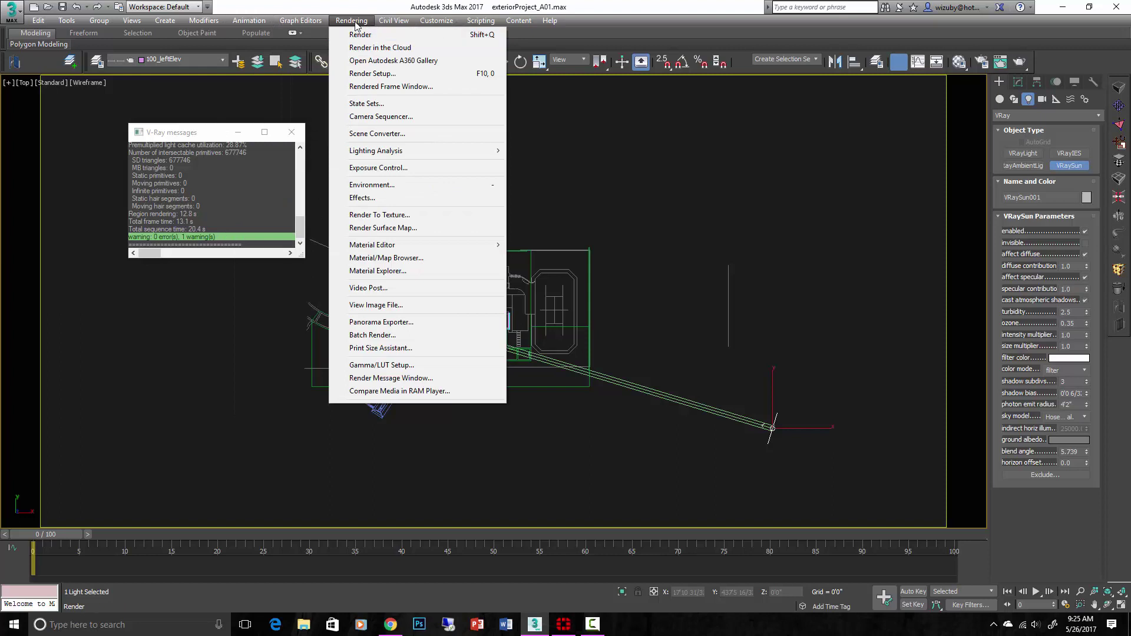
left_click(398, 191)
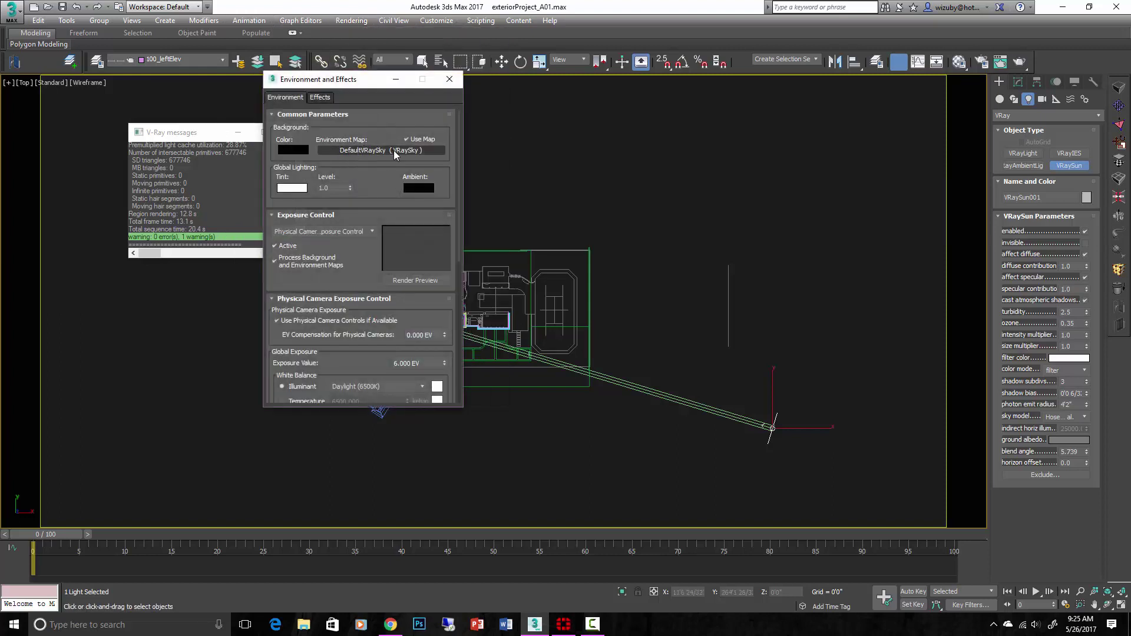
- Instance the DefaultVRaySky environment map into a Material Editor sample slot, then close Environment
left_click(960, 63)
left_click_drag(327, 49, 759, 61)
left_click_drag(366, 155, 709, 195)
left_click(730, 365)
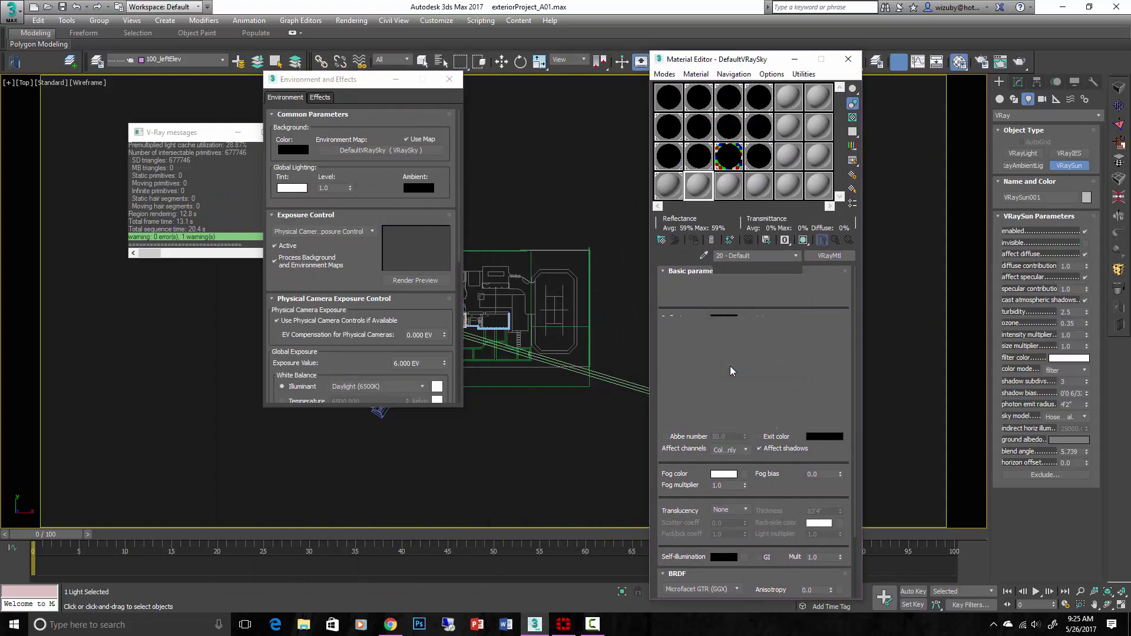
double_click(704, 189)
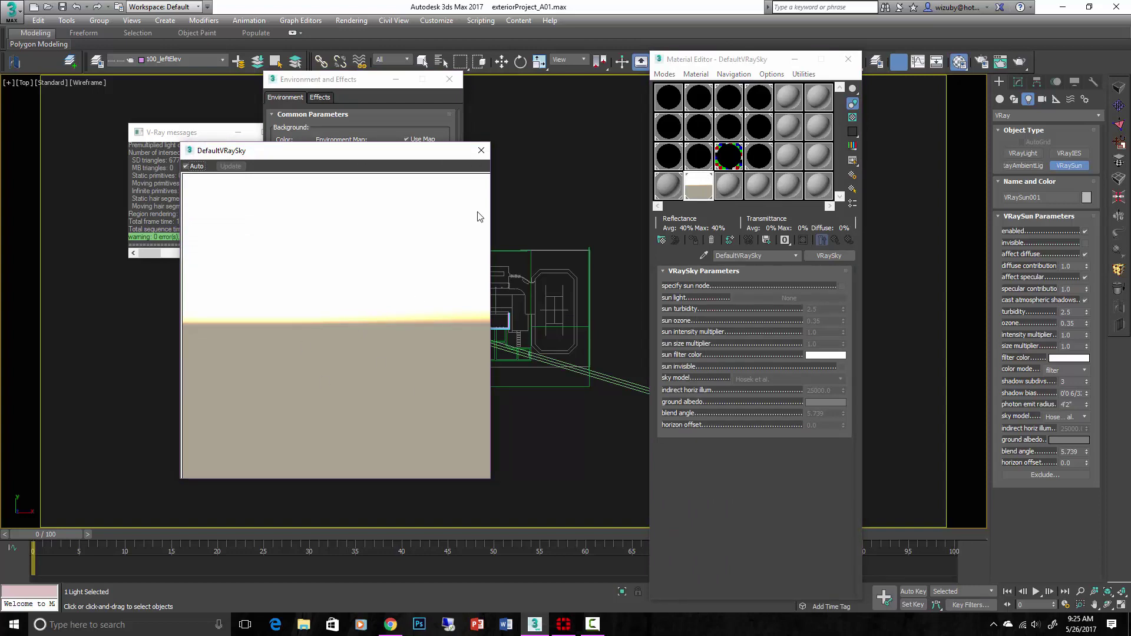
left_click(481, 150)
left_click(449, 79)
- End sun creation and select VRaySun001 in the Top view
right_click(576, 231)
left_click(601, 265)
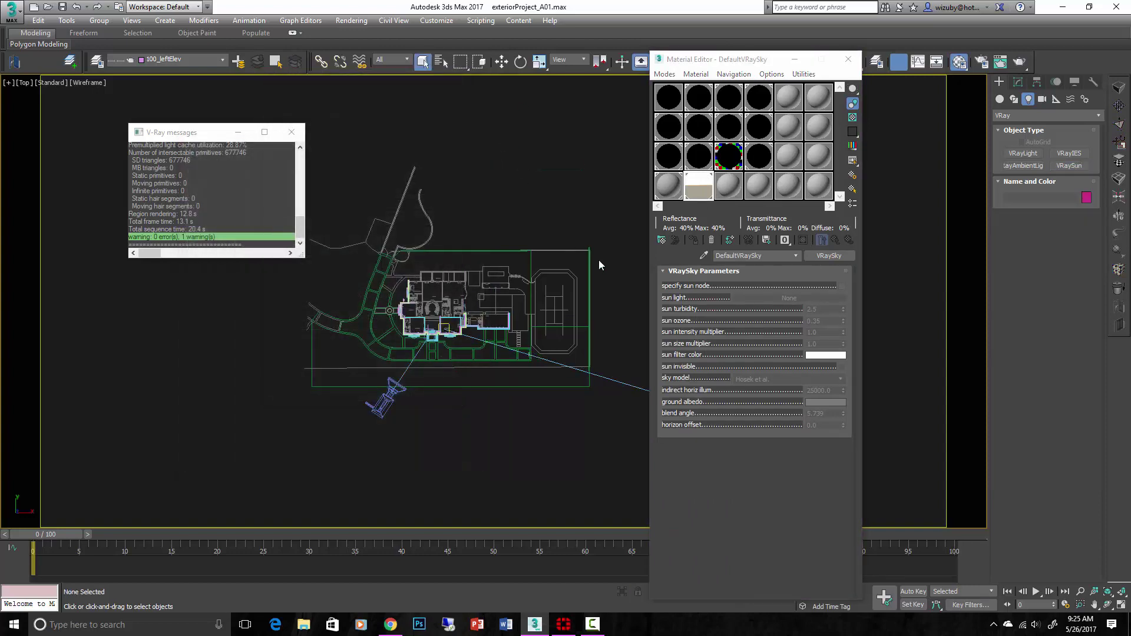
middle_click_drag(601, 265, 418, 229)
scroll(418, 229, "down", 2)
left_click(557, 362)
- In the Front view, lift the locked-selection sun to a low angle above the house
key("f")
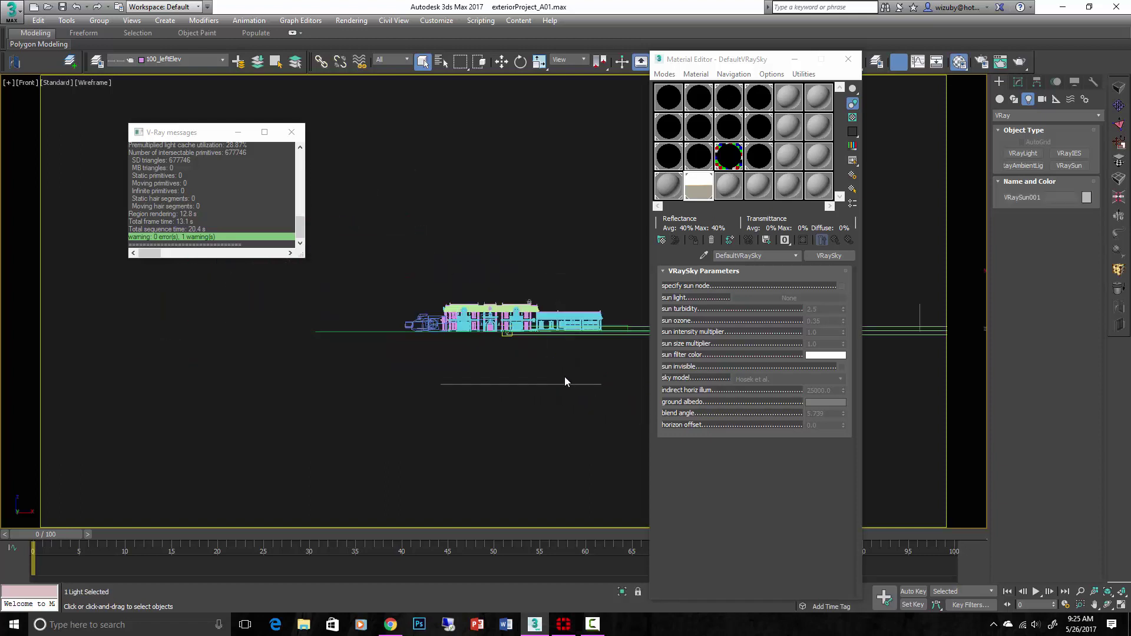
scroll(565, 381, "down", 3)
middle_click_drag(565, 381, 320, 352)
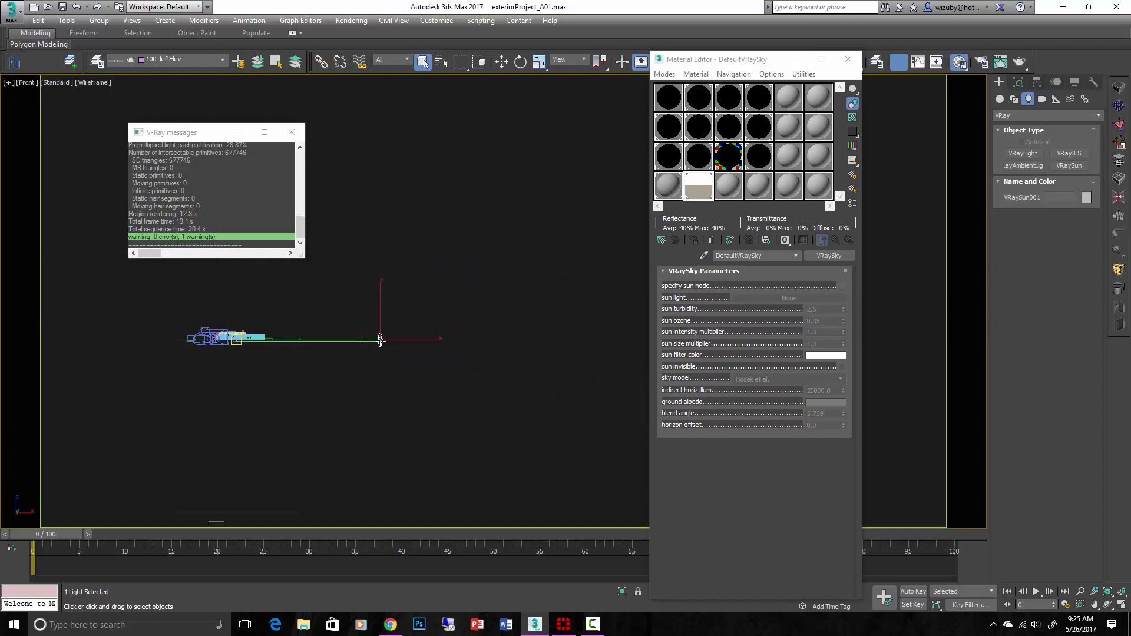
key("w")
key("space")
left_click_drag(380, 341, 386, 301)
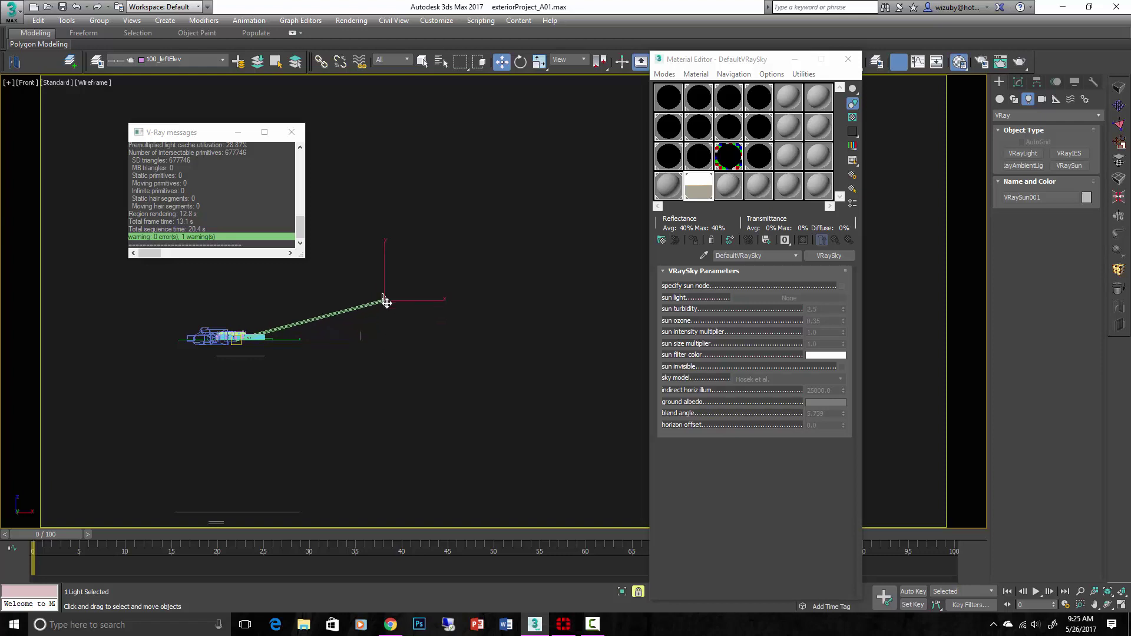
scroll(365, 312, "up", 2)
middle_click_drag(366, 305, 509, 305)
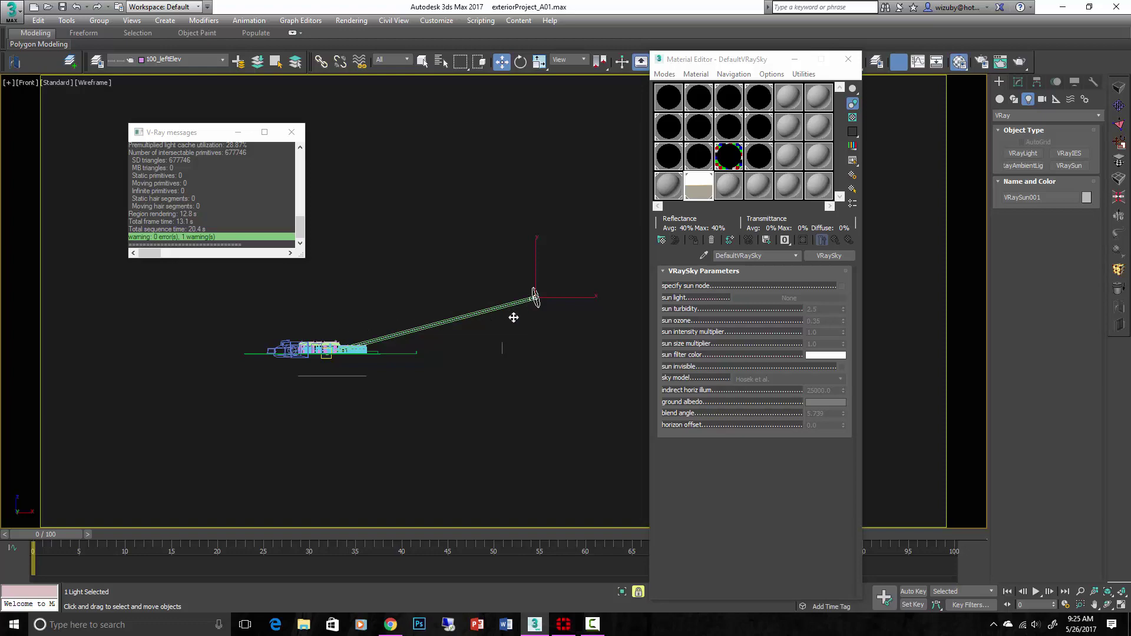
- Return to the Top view, release the selection lock and select the camera
key("t")
scroll(505, 323, "up", 4)
scroll(505, 323, "down", 3)
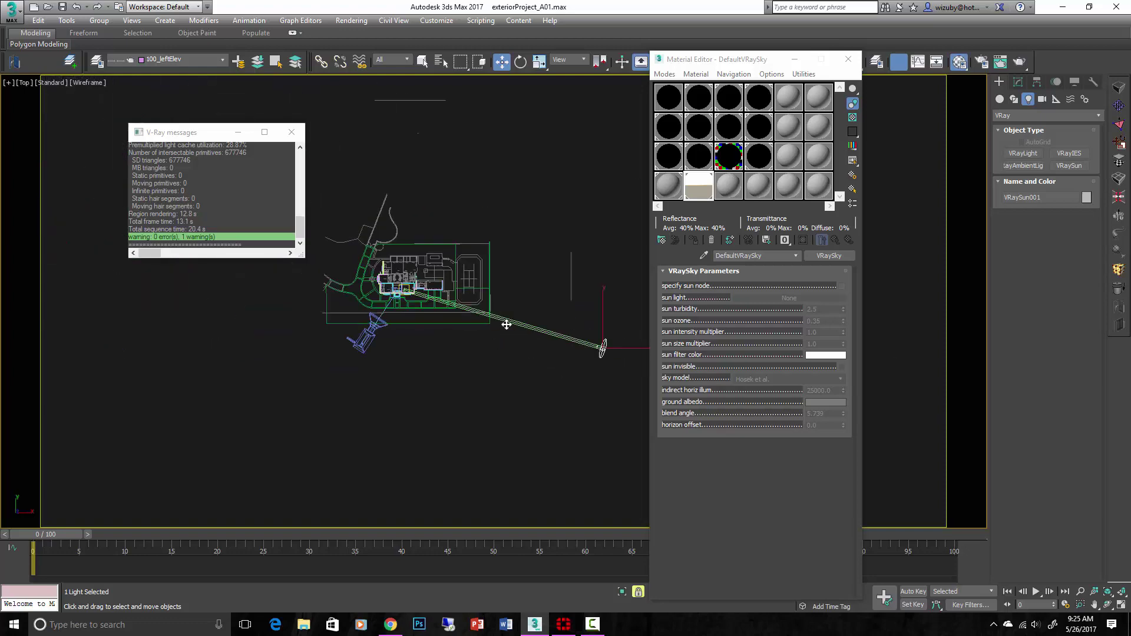
key("space")
left_click(369, 335)
- View through PhysCamera001, reopen Render Setup and show the V-Ray frame buffer render
key("c")
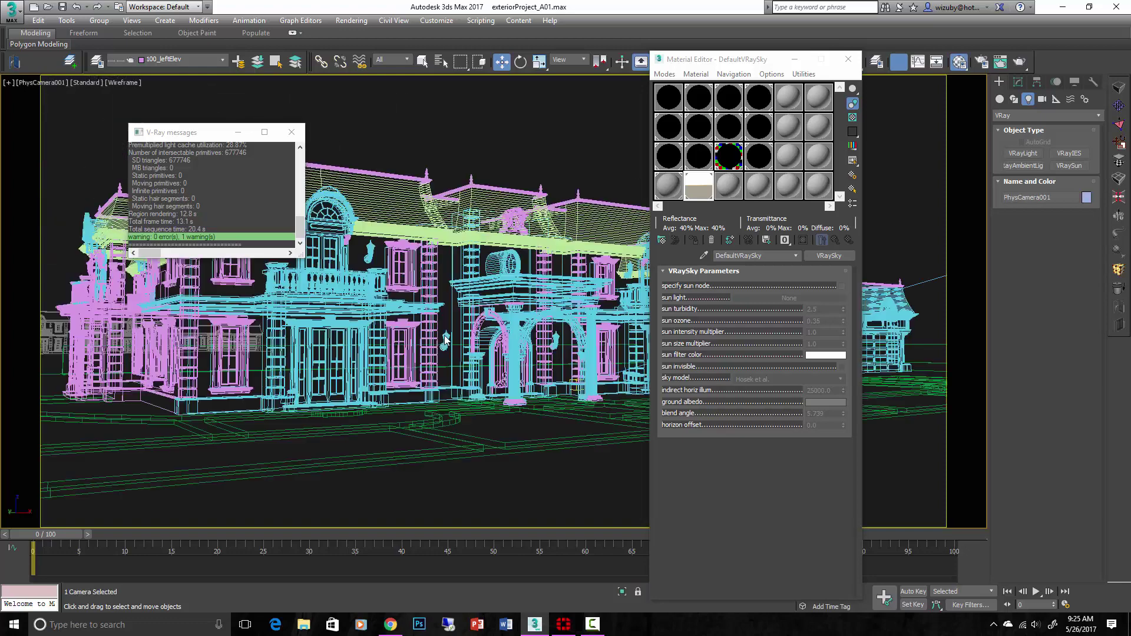
left_click(848, 59)
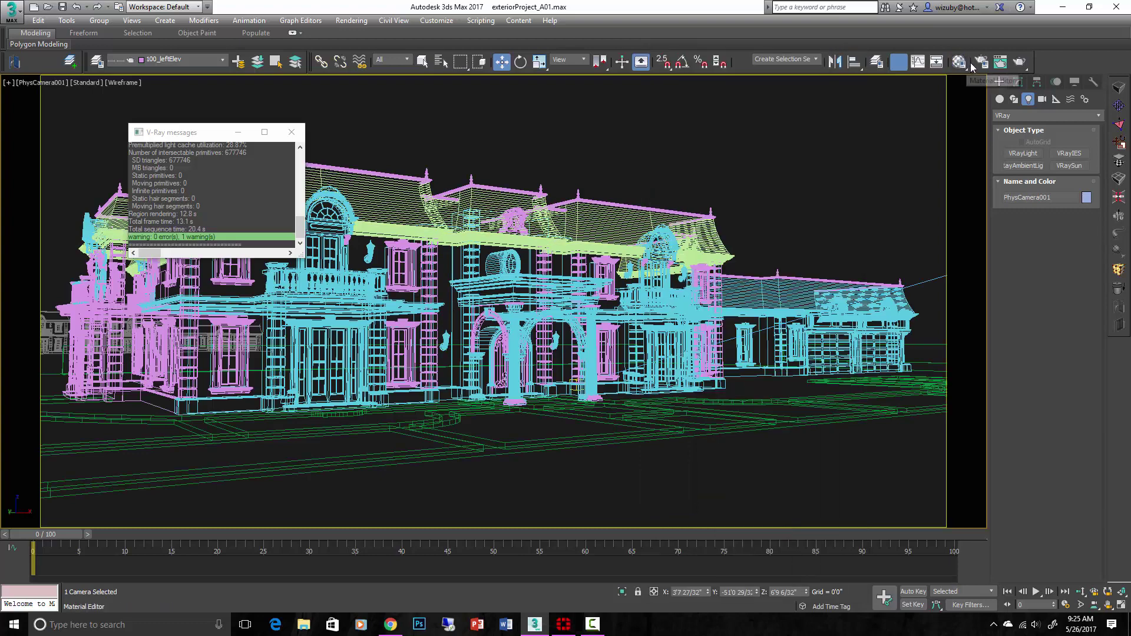
left_click(980, 61)
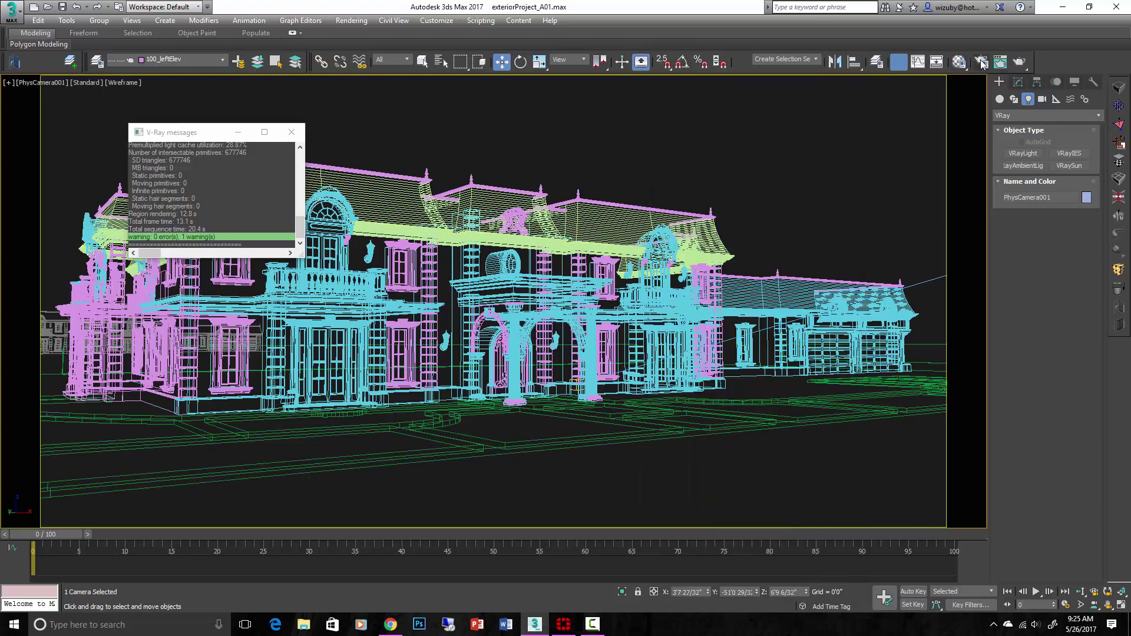
left_click_drag(641, 129, 863, 86)
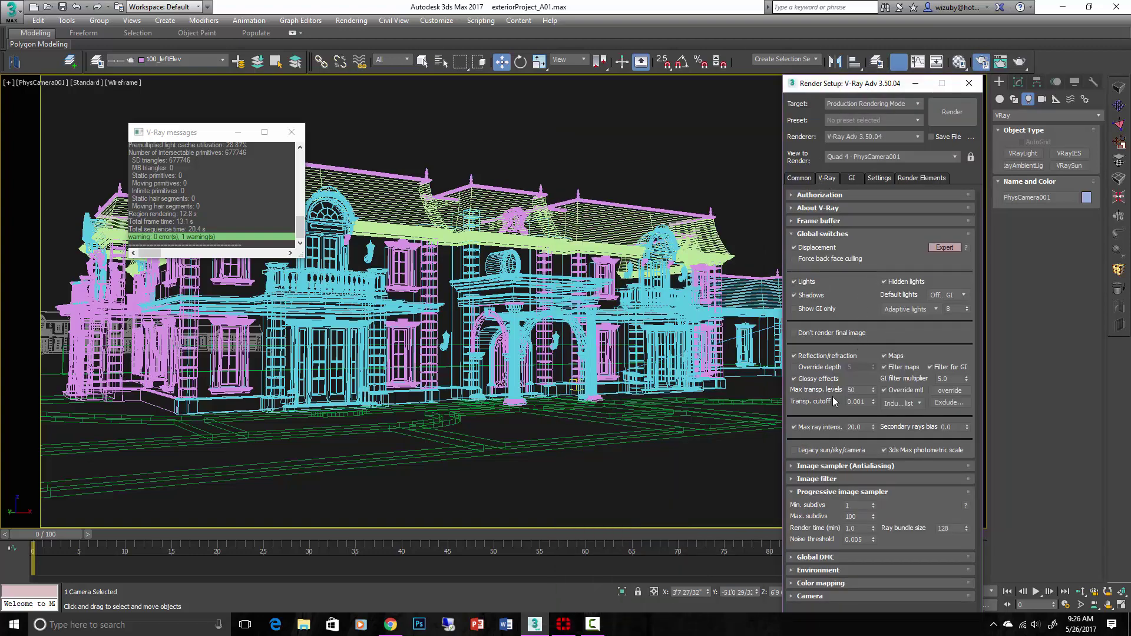
left_click(843, 221)
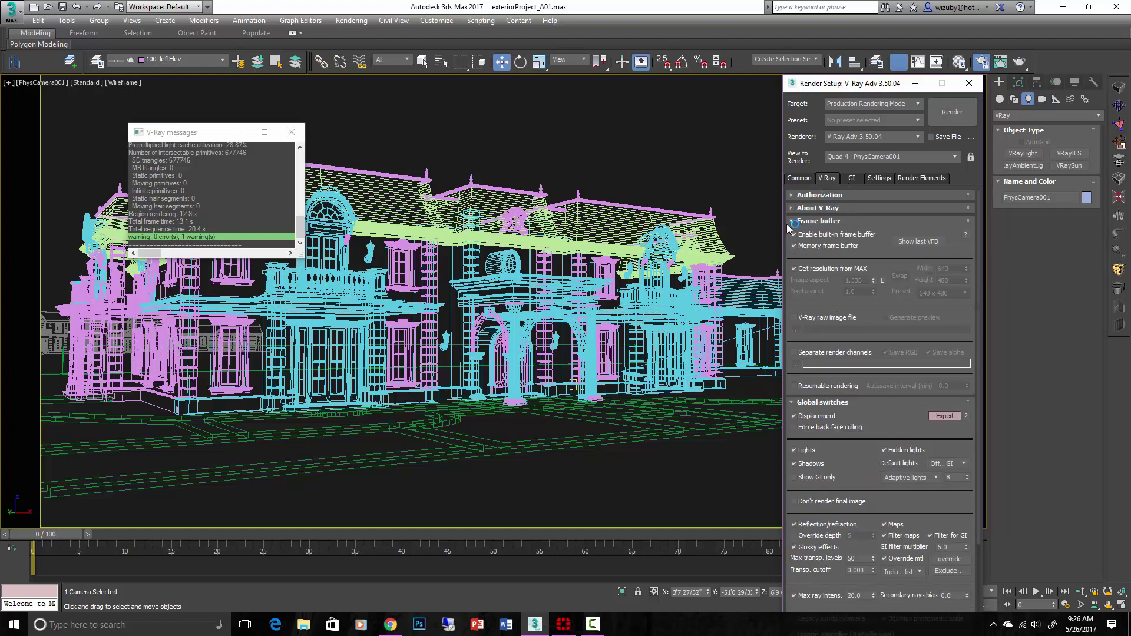
left_click(915, 238)
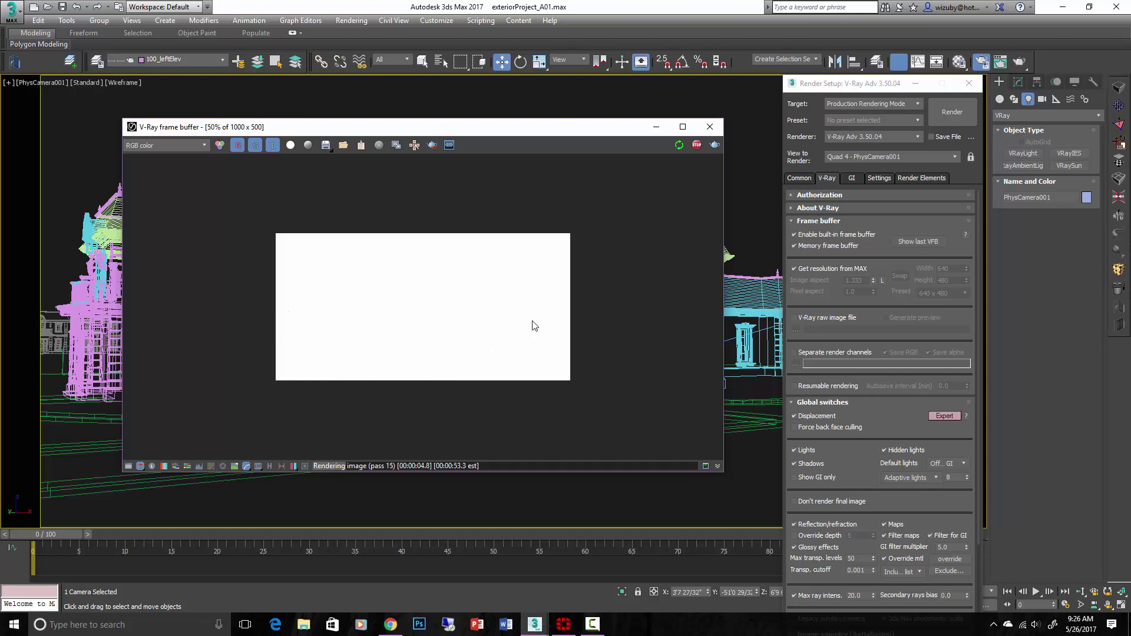
- Switch to the Top view and pan to locate the V-Ray sun
left_click(735, 353)
key("t")
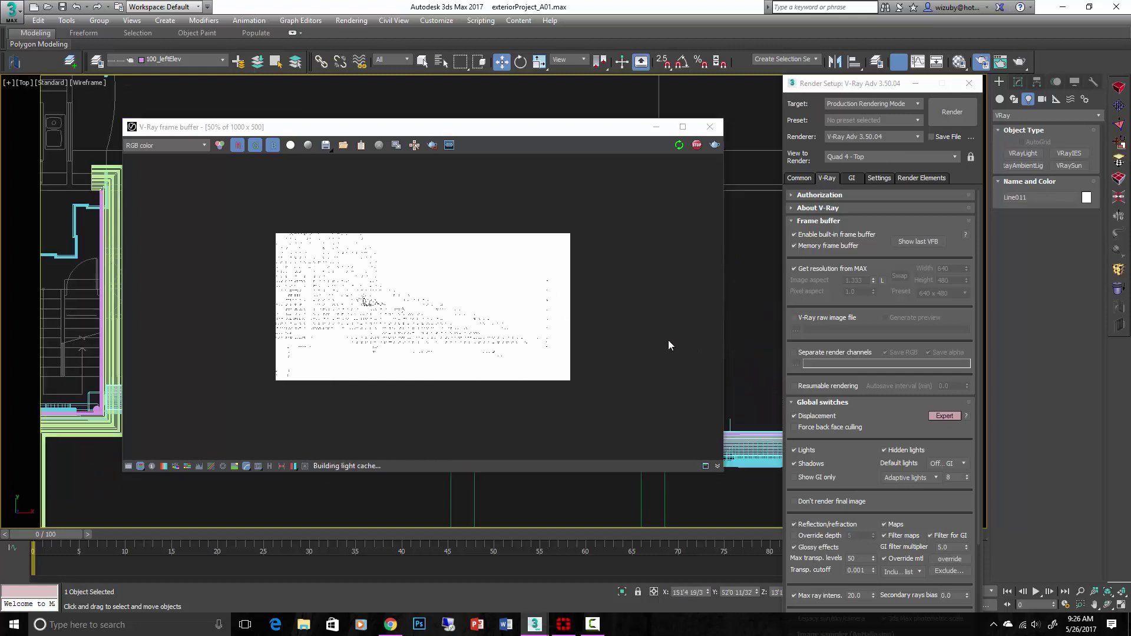
scroll(669, 342, "down", 4)
scroll(402, 293, "up", 2)
scroll(403, 293, "up", 2)
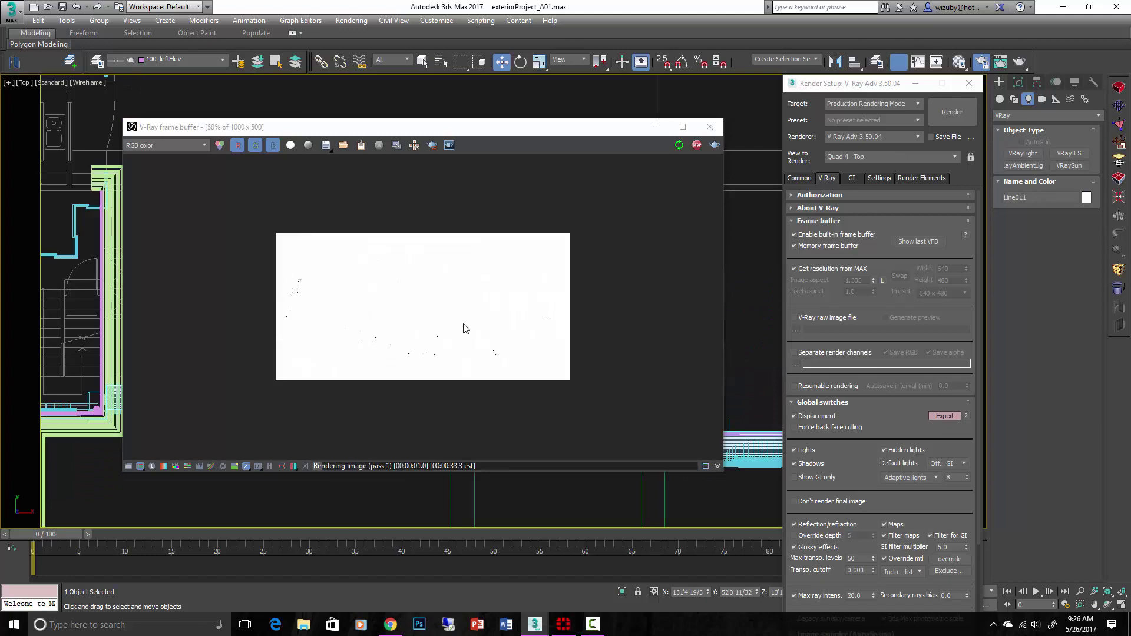
left_click(745, 298)
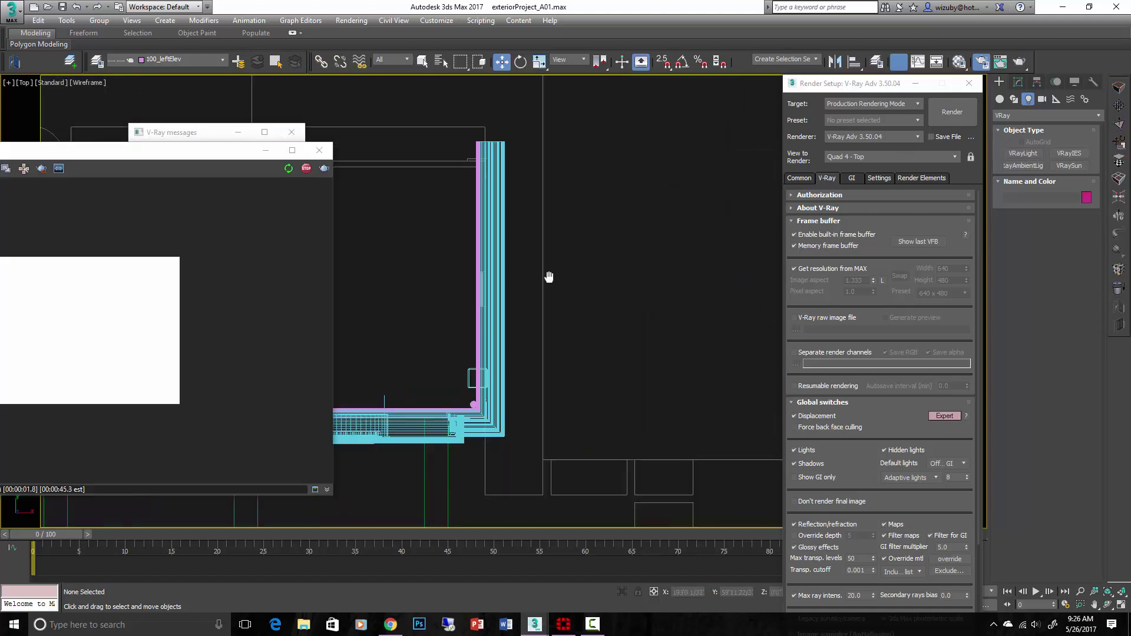
scroll(569, 278, "down", 12)
middle_click_drag(549, 277, 223, 86)
- Set VRaySun001's intensity multiplier to 0.03 in the Modify panel
left_click(606, 230)
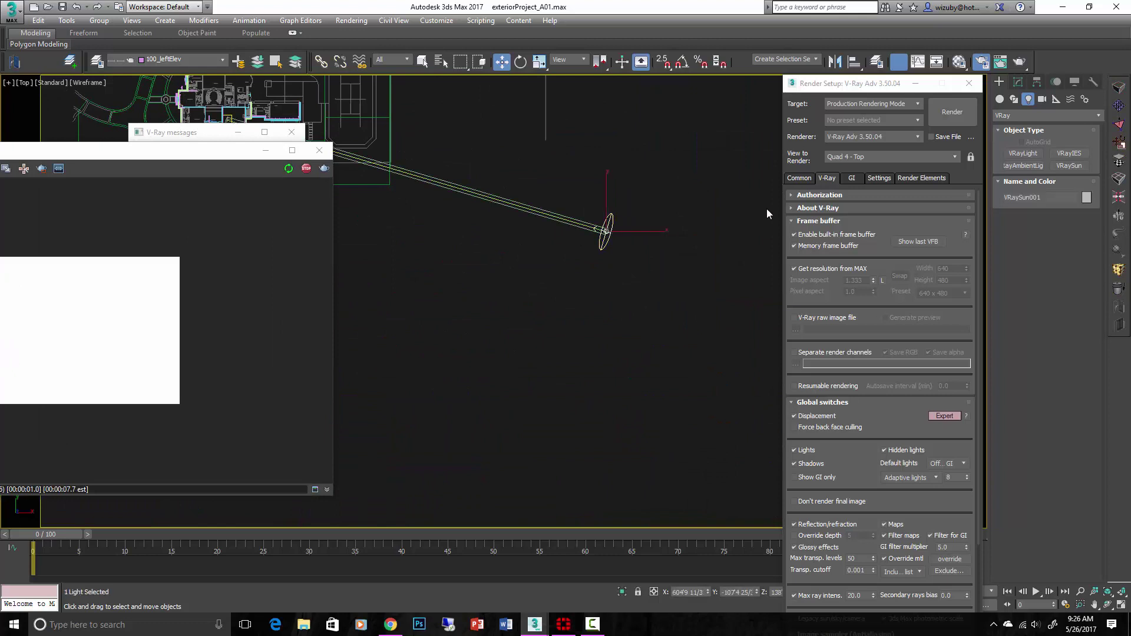
left_click(1018, 82)
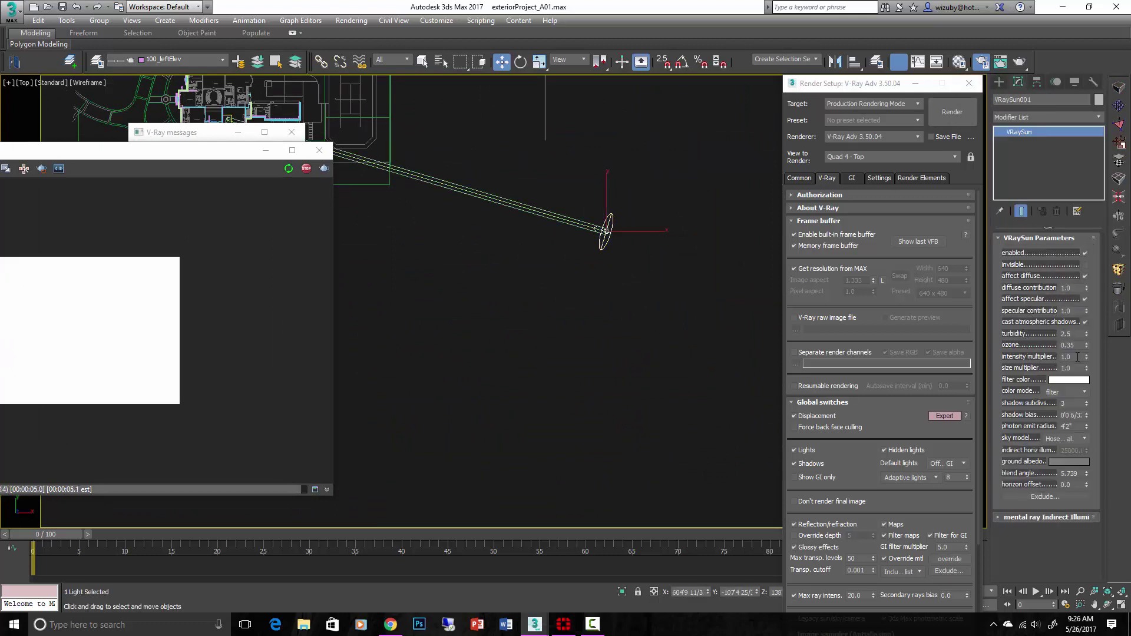
double_click(1078, 356)
type(".00")
key("End")
type("3")
key("Return")
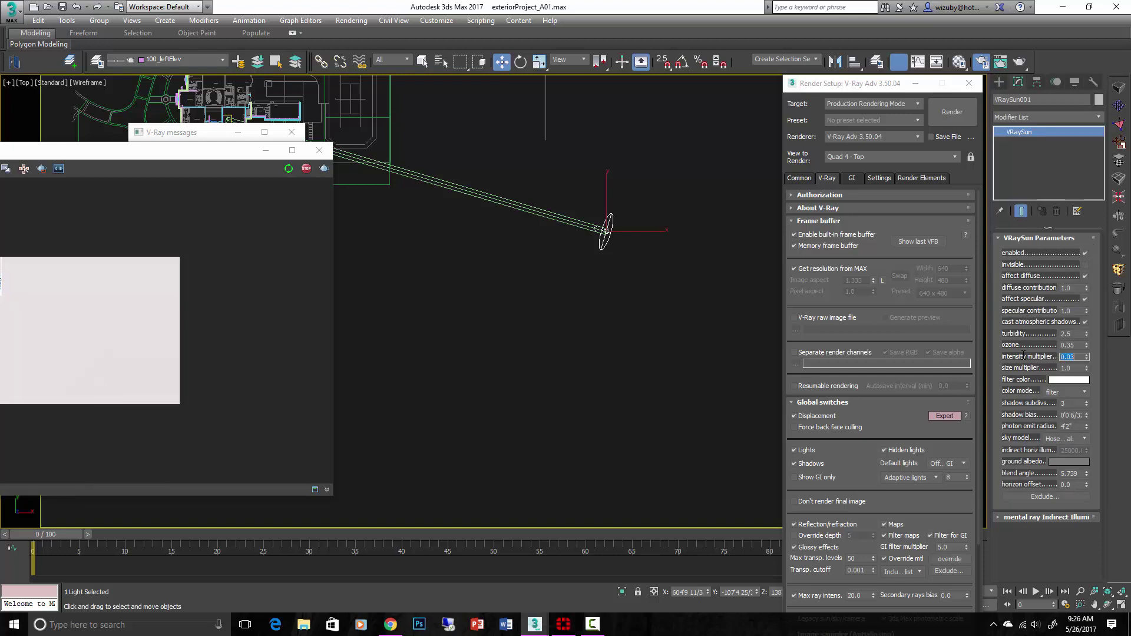
- Select the physical camera in the Top view and look through PhysCamera001
left_click_drag(165, 151, 317, 160)
middle_click_drag(491, 124, 719, 146)
middle_click_drag(500, 207, 772, 293)
scroll(725, 313, "up", 2)
left_click(682, 299)
key("c")
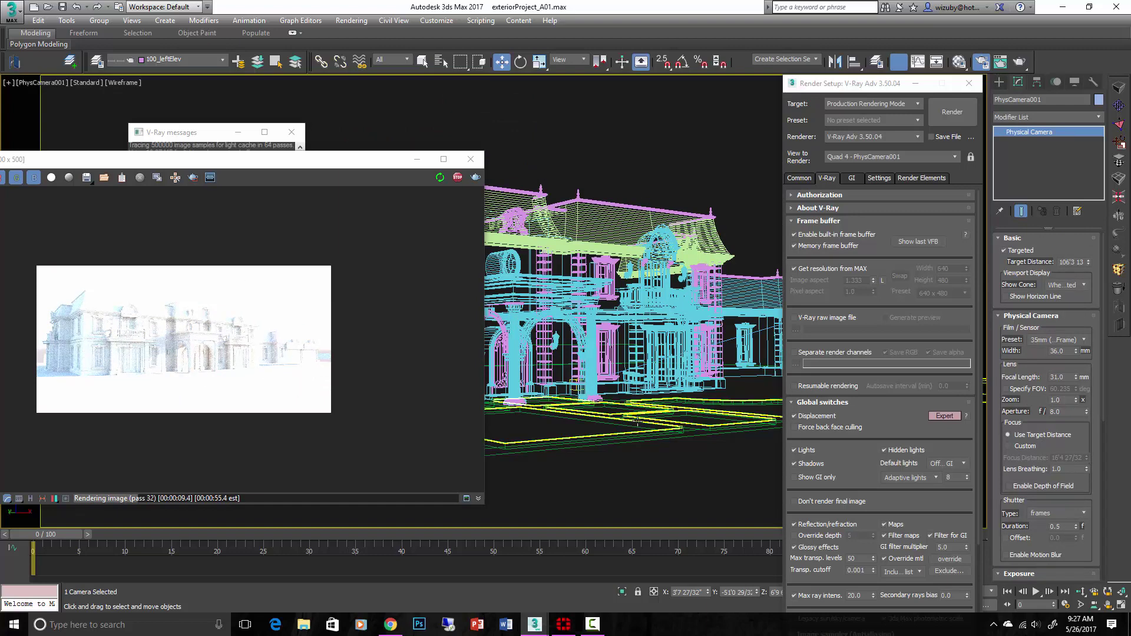
- Reframe the whole site in the Top view and switch back to PhysCamera001
left_click(604, 455)
key("t")
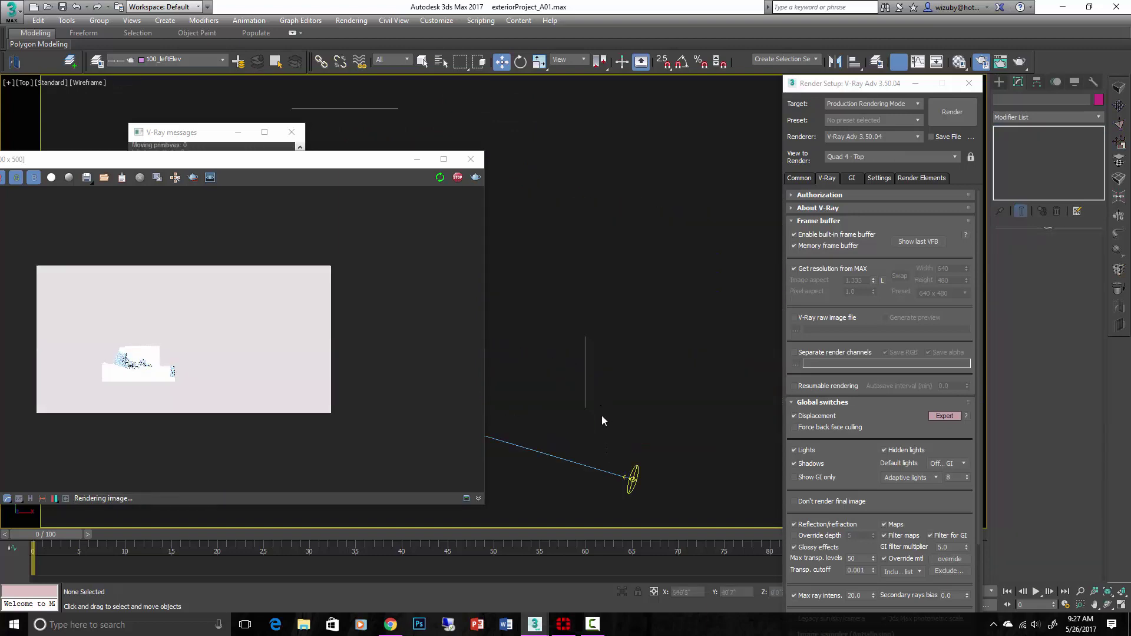
left_click(632, 479)
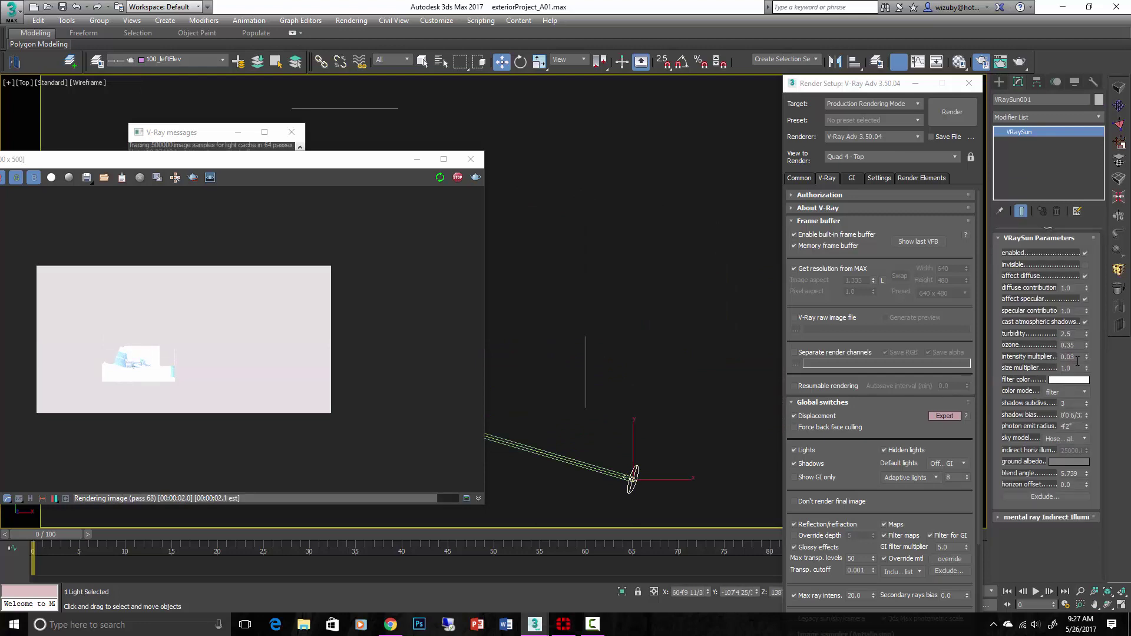
left_click(669, 326)
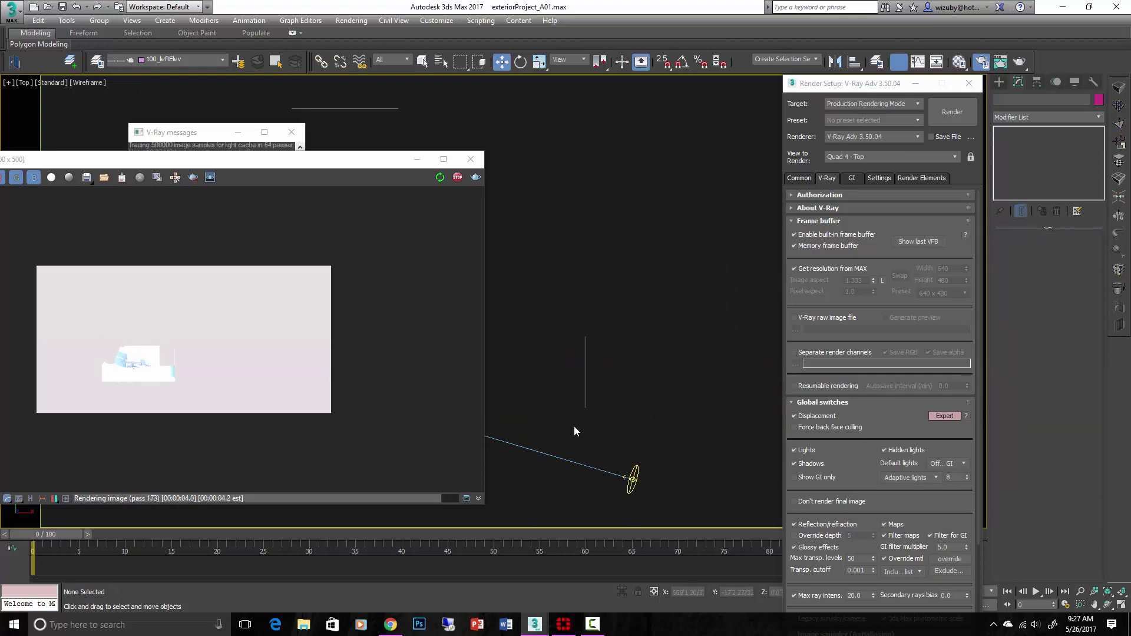
scroll(567, 426, "down", 3)
middle_click_drag(567, 426, 714, 350)
left_click(583, 375)
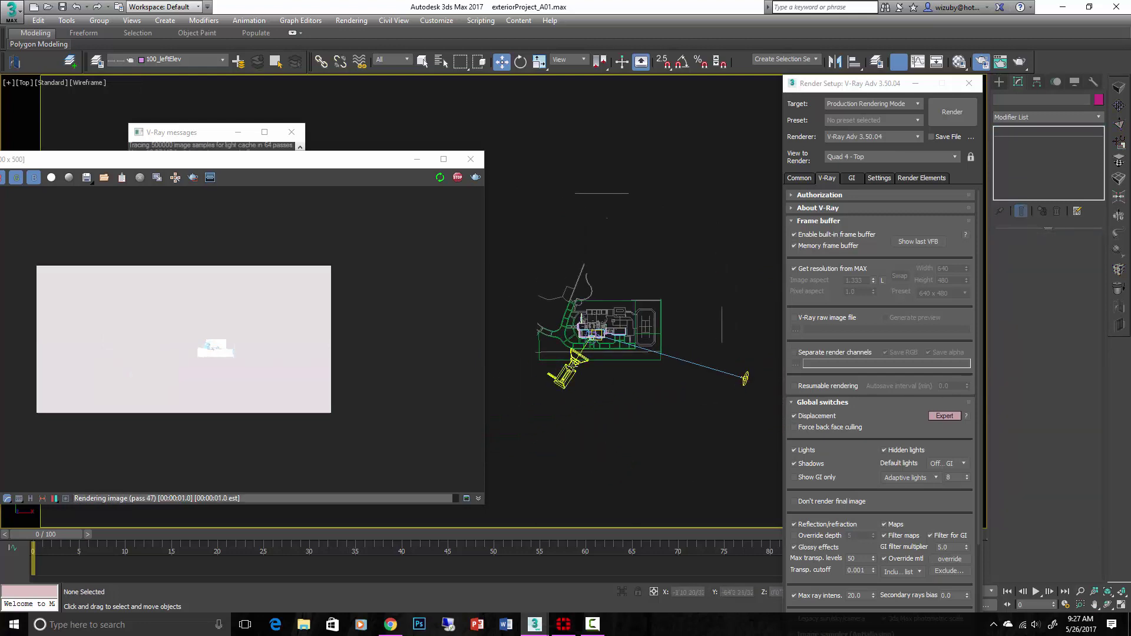
key("c")
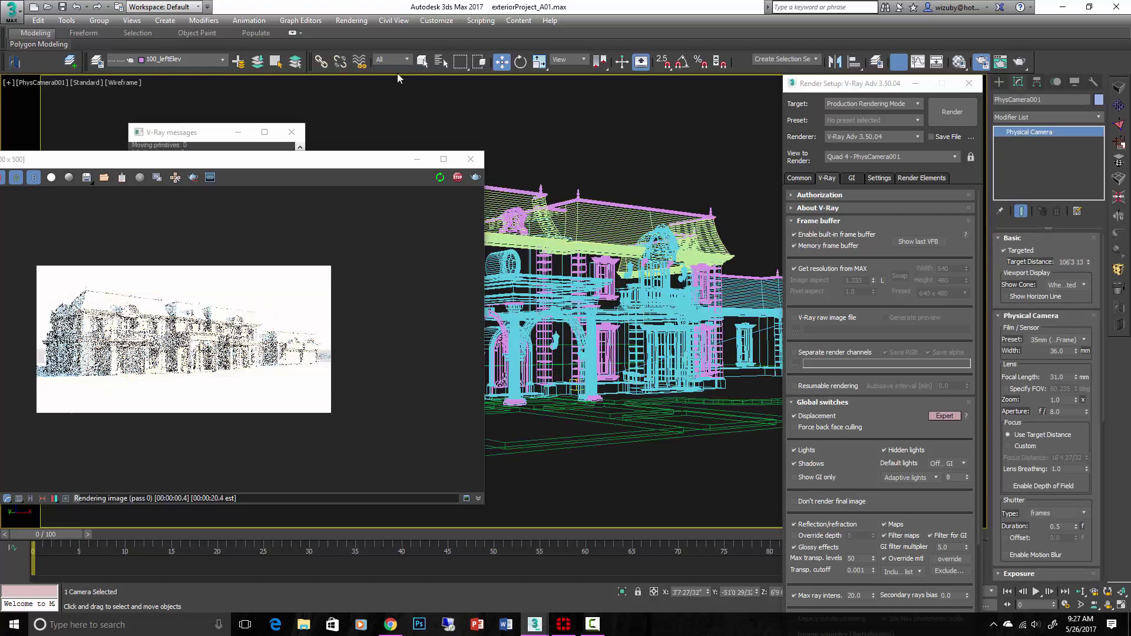
- Open Rendering > Exposure Control to review Physical Camera Exposure Control at 6.000 EV
left_click(351, 20)
left_click(401, 185)
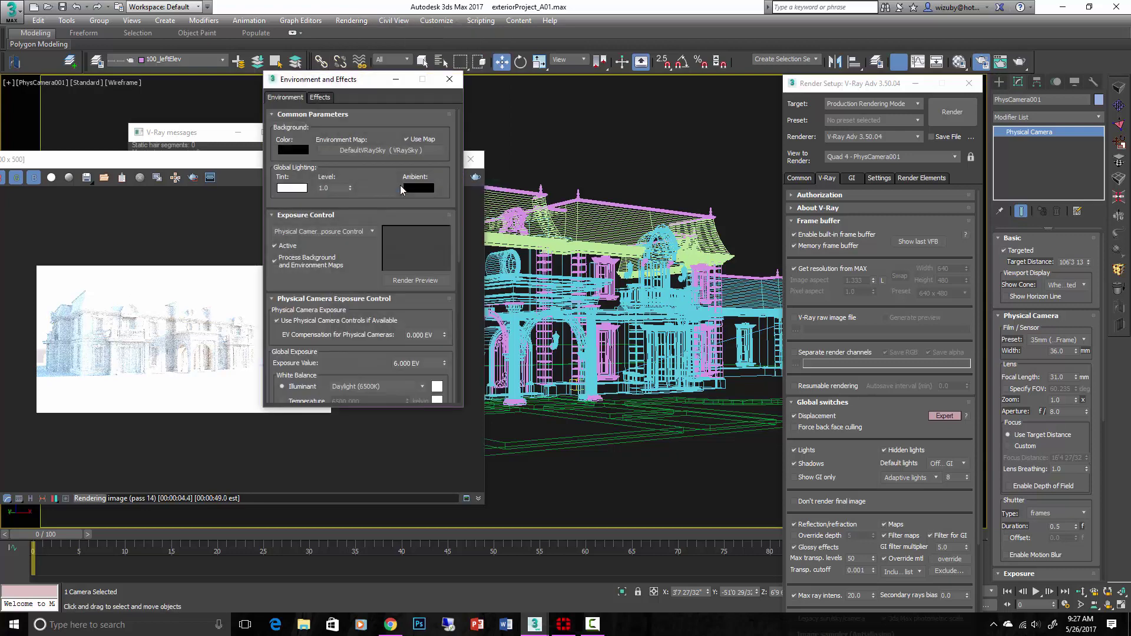
left_click_drag(331, 279, 333, 205)
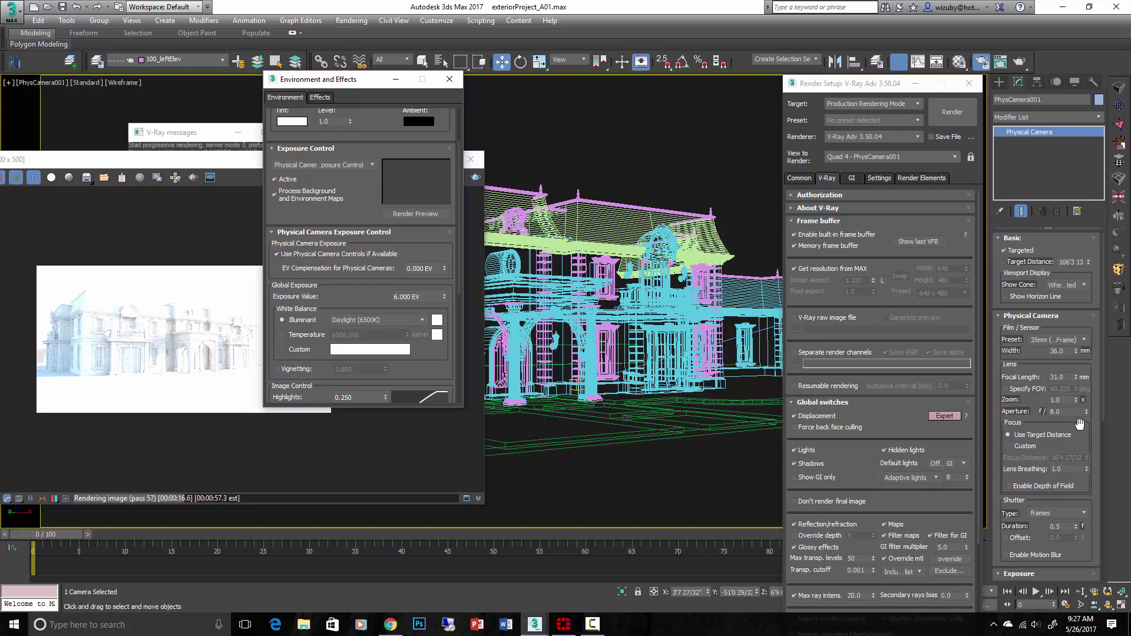
left_click_drag(1079, 424, 1076, 265)
left_click_drag(191, 160, 277, 161)
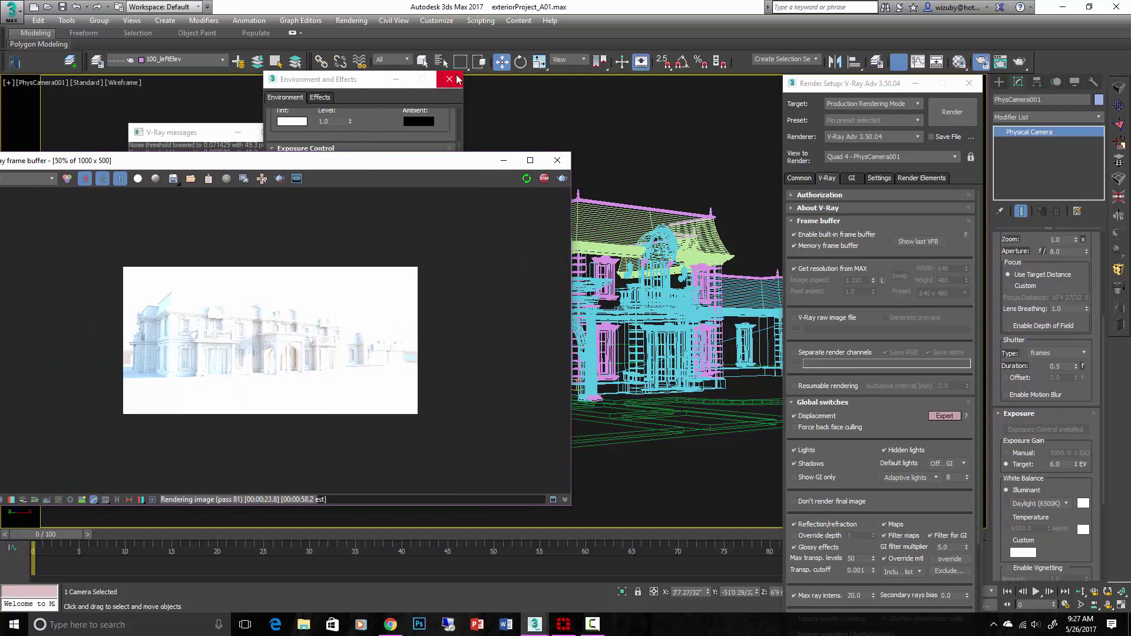
- Close Environment and Effects and select PhysCamera001 through the camera viewport's menu
left_click(450, 78)
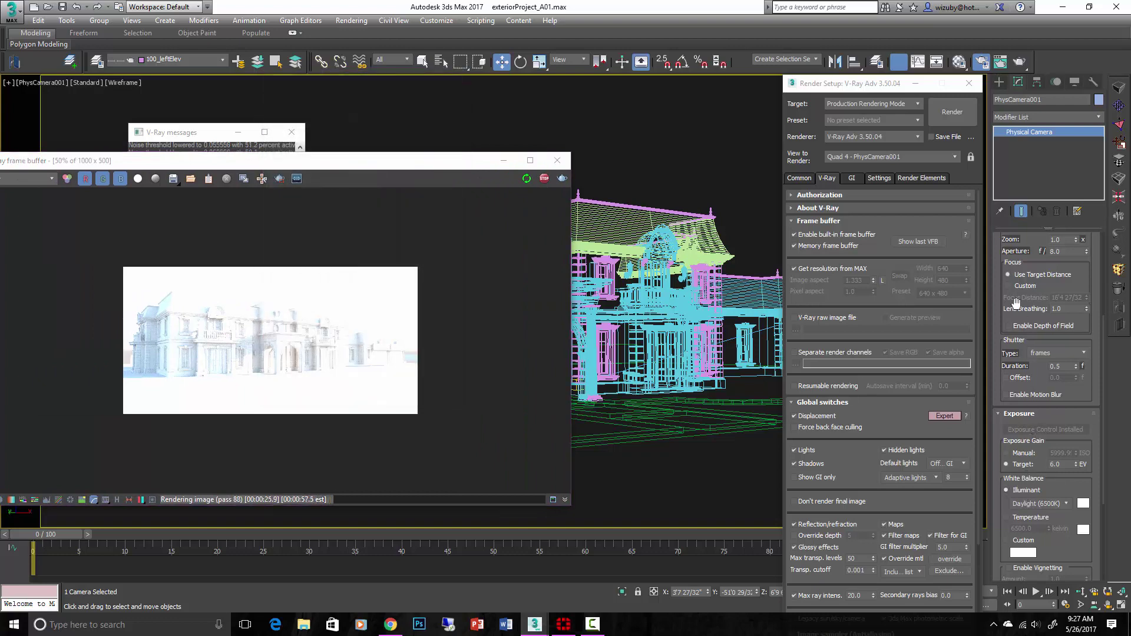
left_click(43, 83)
left_click(123, 305)
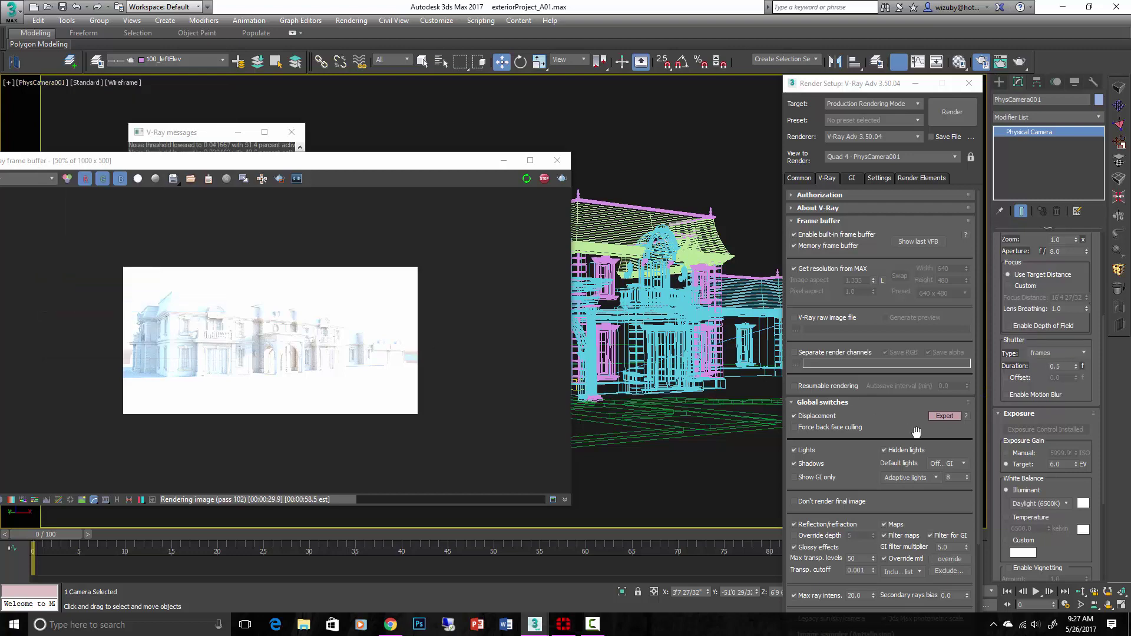
- In the camera's Exposure rollout, set the exposure target to 8.0 EV after trying 6.0
scroll(1034, 353, "down", 2)
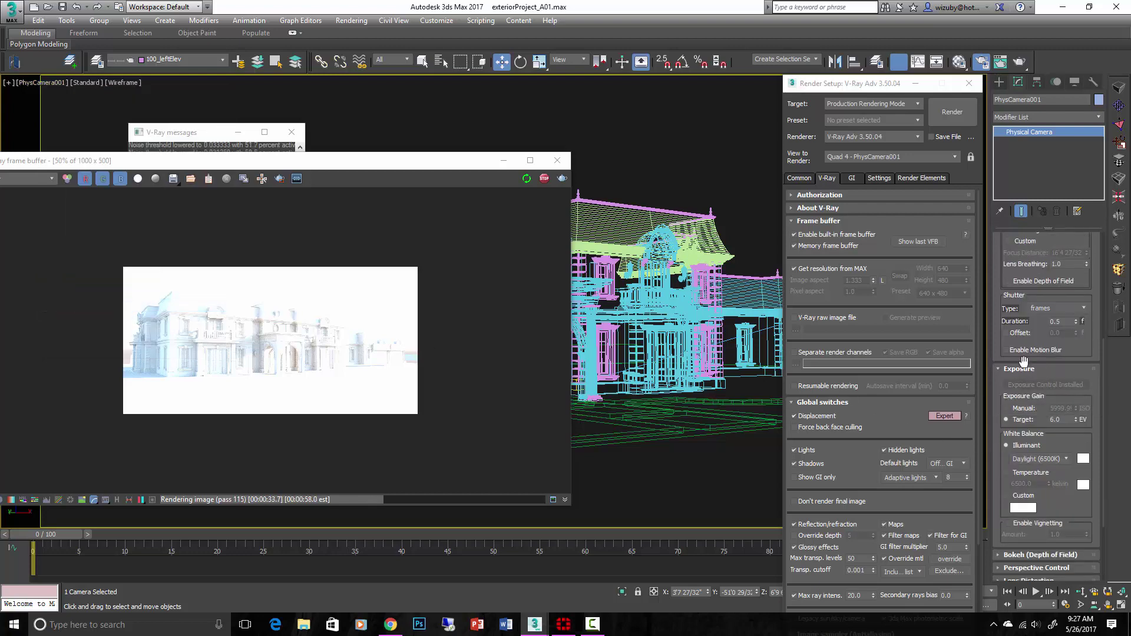
left_click(998, 369)
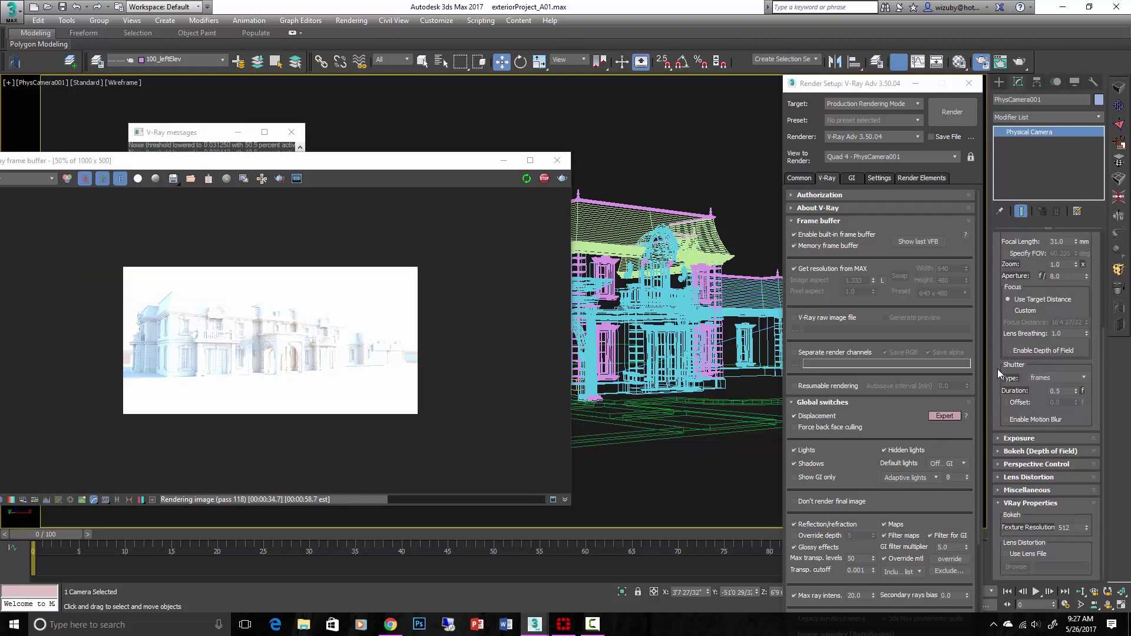
left_click(1002, 439)
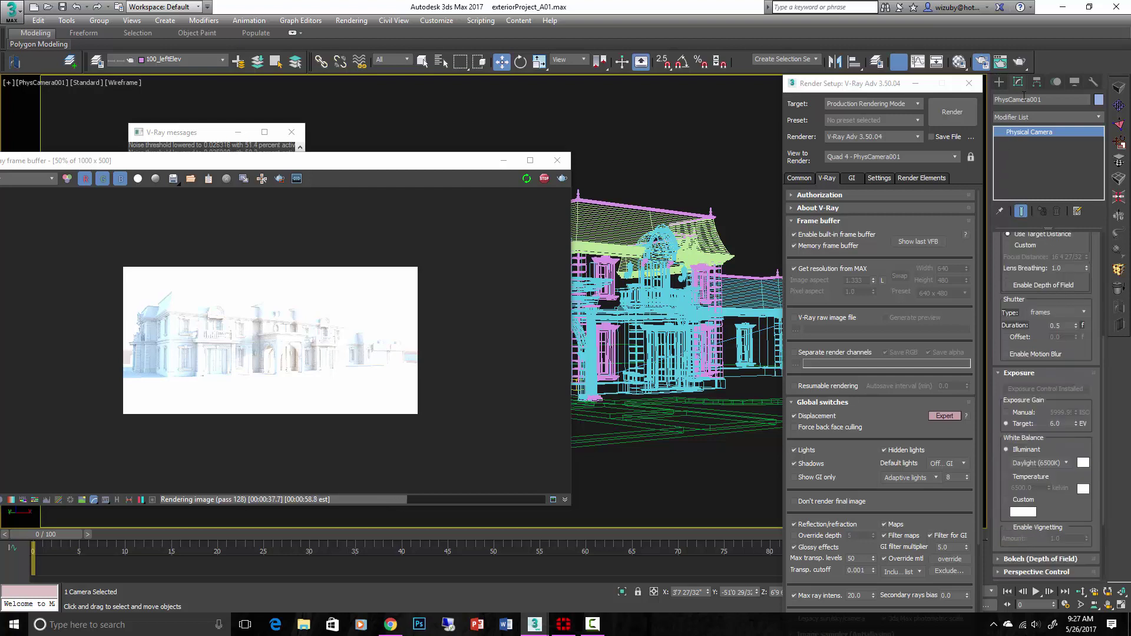
left_click_drag(1063, 425, 1016, 425)
type("6")
key("Return")
type("8")
key("Return")
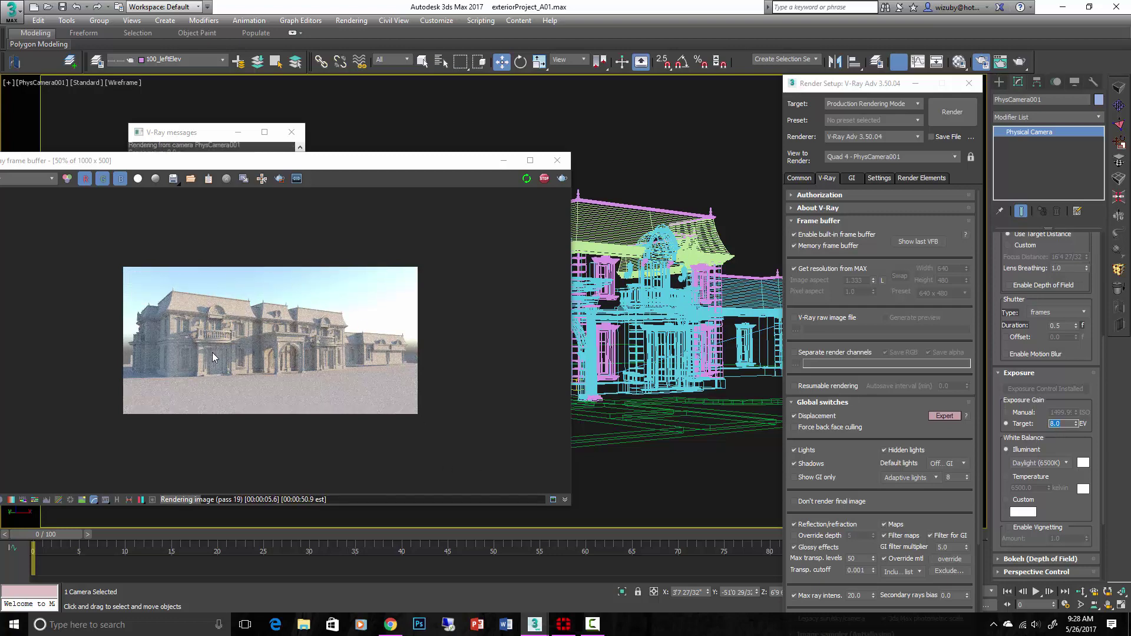
scroll(235, 343, "up", 2)
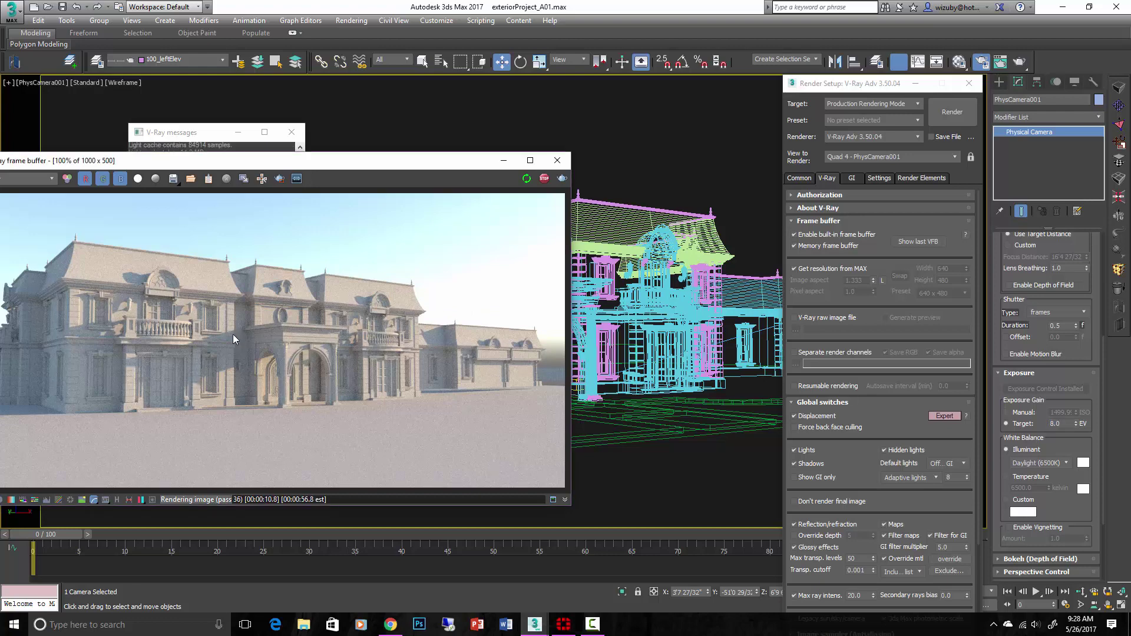
scroll(230, 336, "down", 2)
scroll(228, 341, "up", 1)
scroll(470, 378, "down", 1)
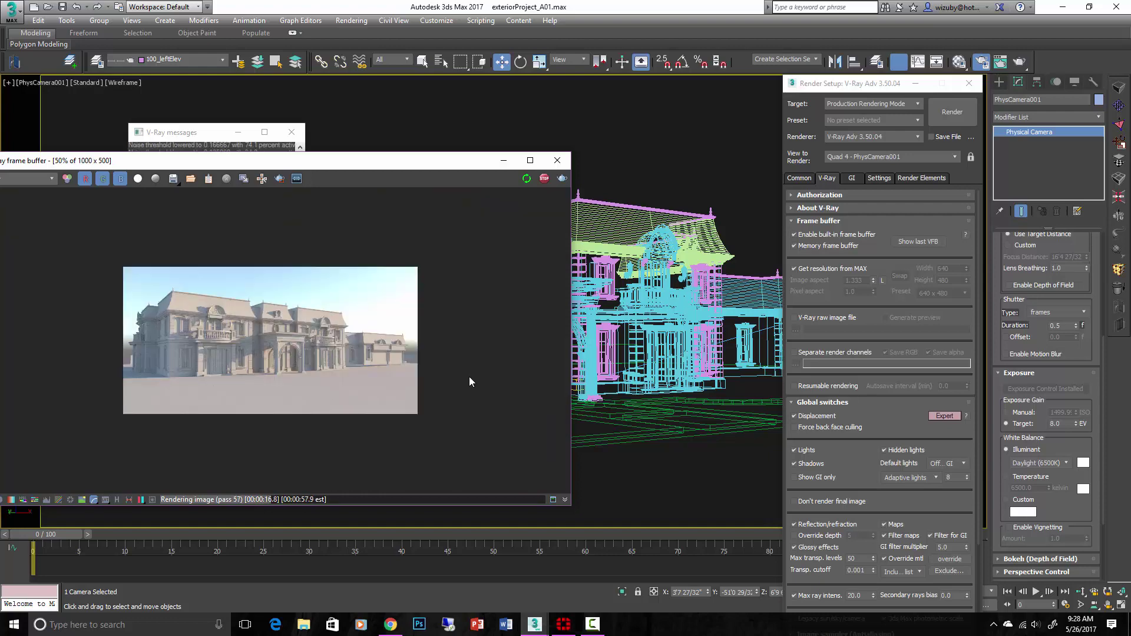